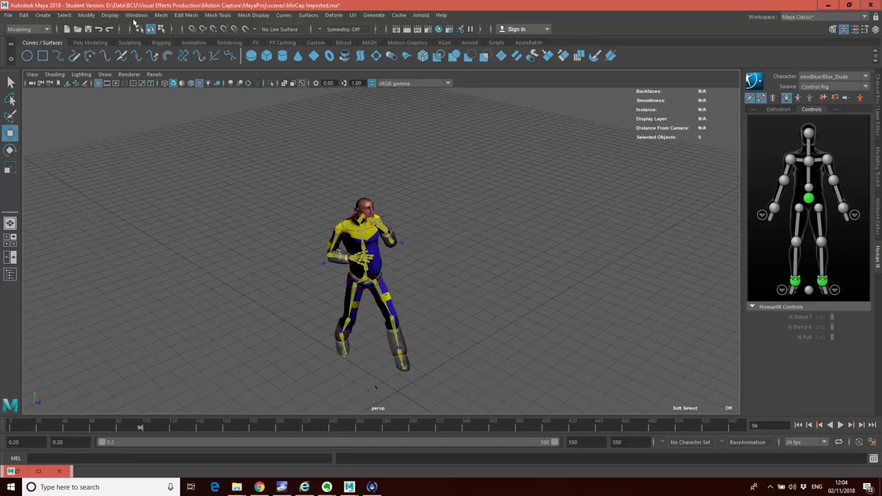
Open the Time Editor from Windows > Animation Editors, showing an empty Composition1.
click(135, 16)
mouse_move(151, 36)
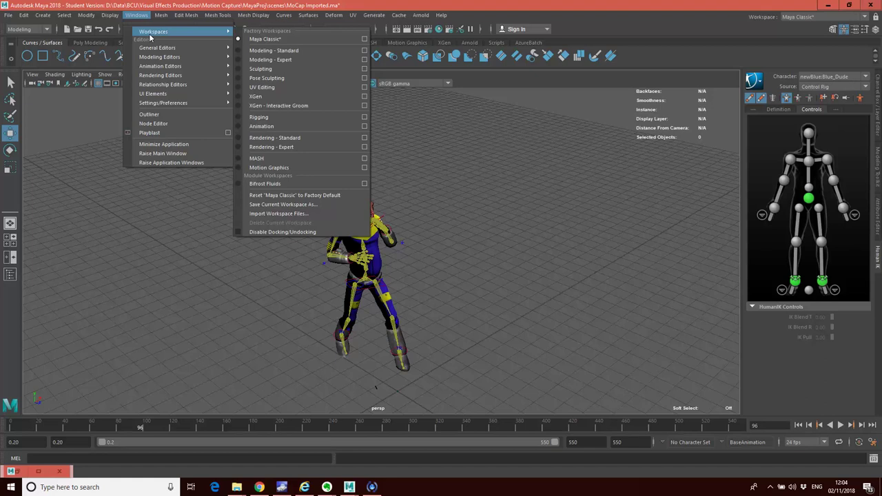
mouse_move(160, 69)
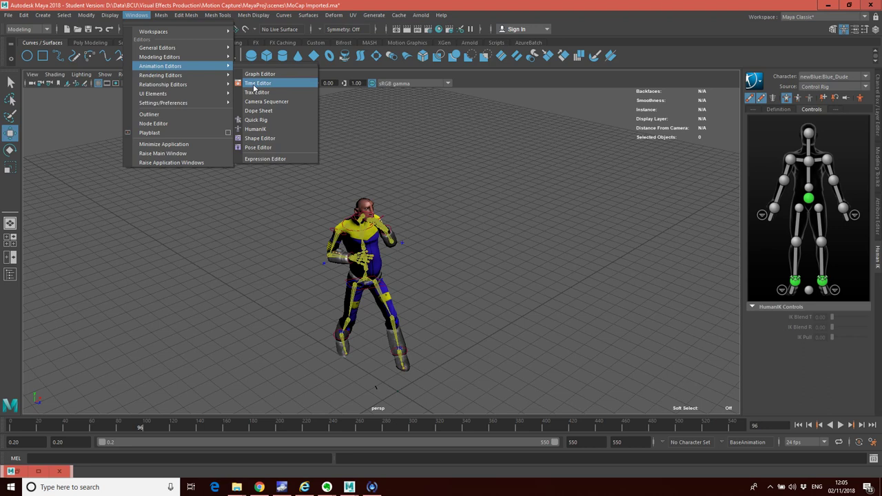
click(268, 101)
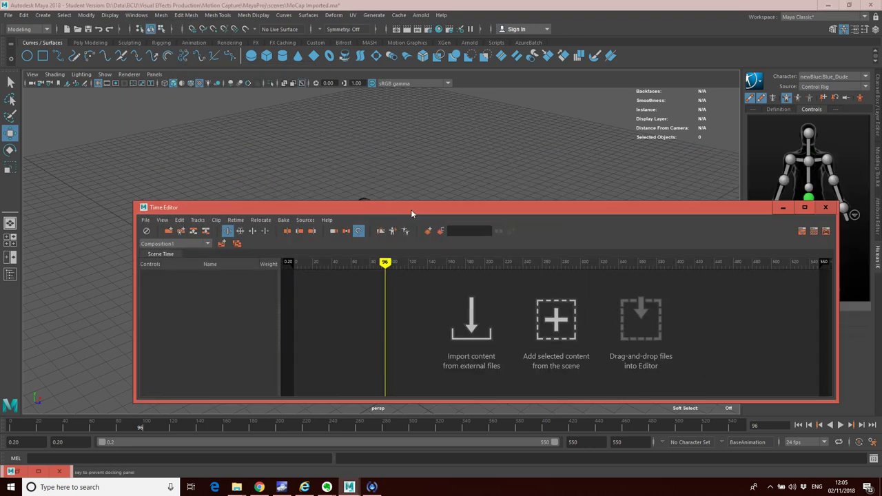
Move the Time Editor below the character and select Blue Dude's full HumanIK control rig.
drag(410, 209, 363, 298)
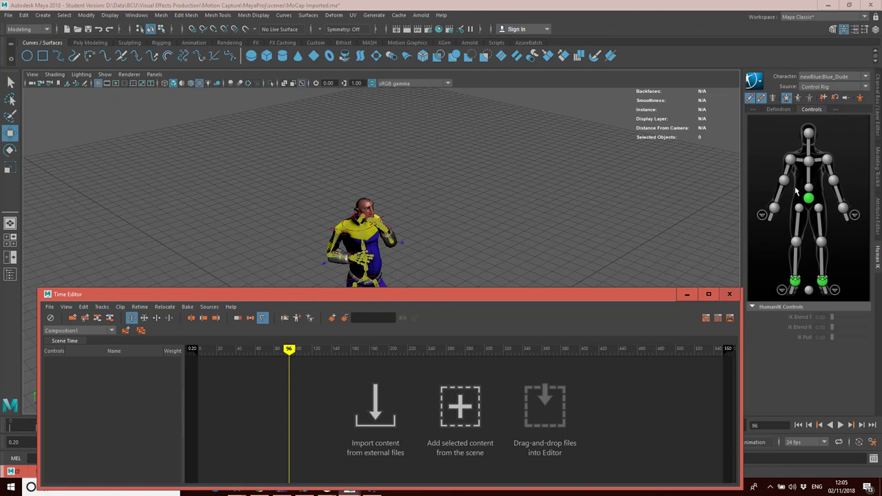
click(767, 149)
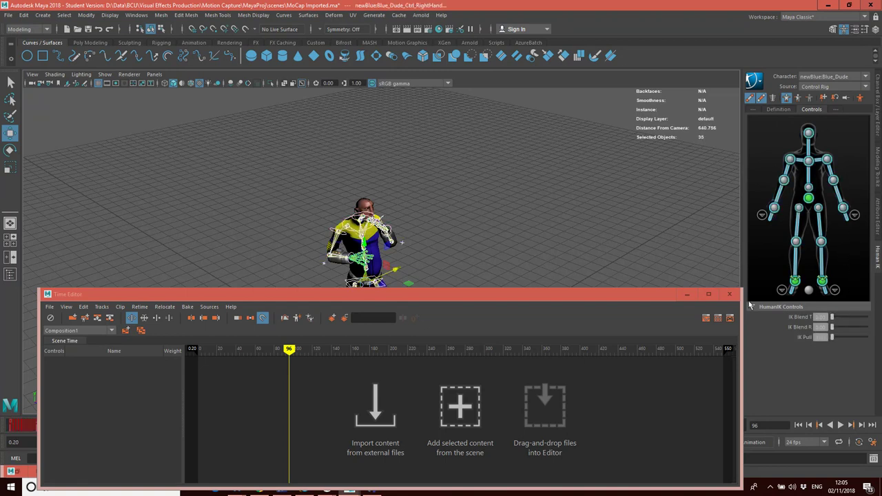
Add the selected rig's animation to track1 as anim_Clip1, spanning frames 0–550.
click(460, 406)
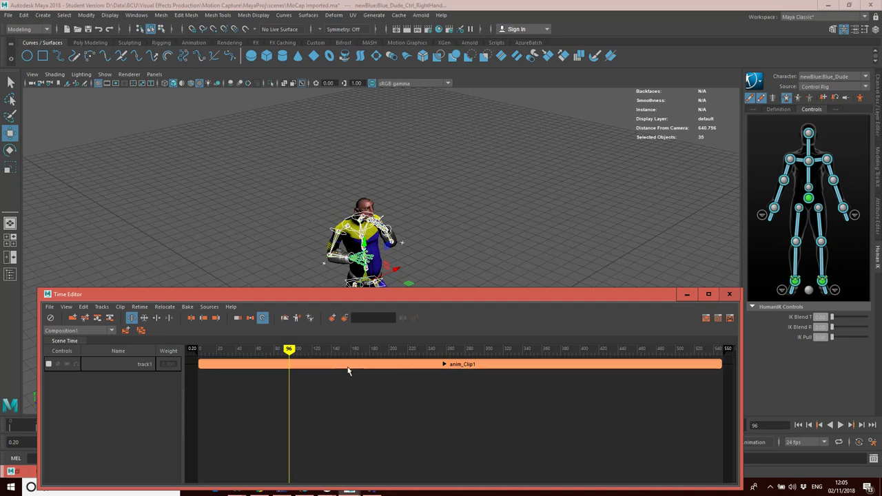
drag(403, 370, 337, 368)
key(ctrl+z)
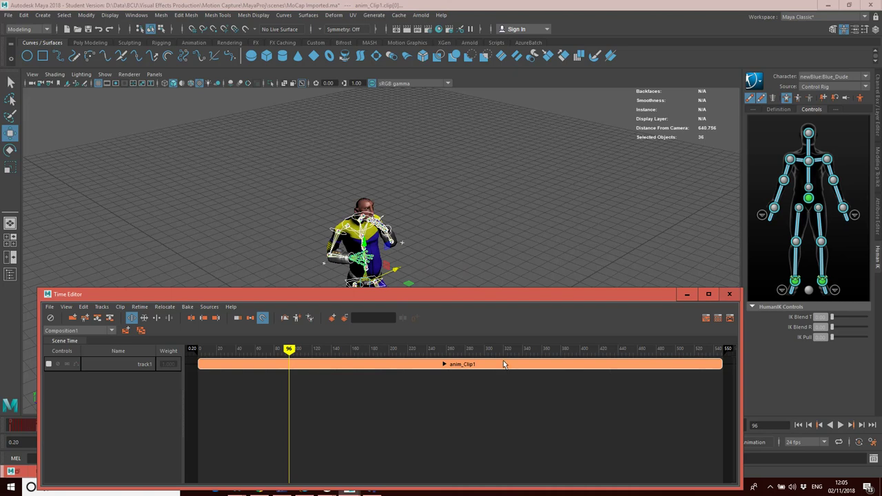
mouse_move(513, 295)
mouse_down()
mouse_move(544, 348)
mouse_move(515, 284)
mouse_move(526, 315)
mouse_move(525, 301)
mouse_up()
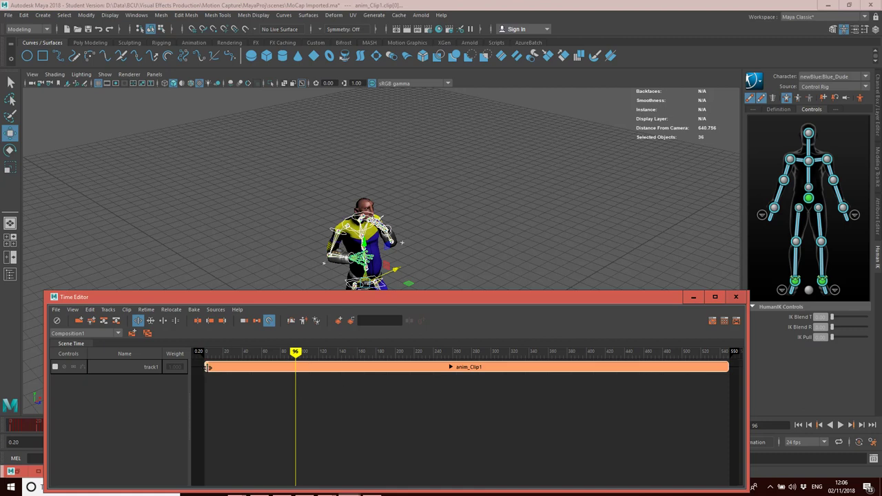
Scrub to the punch and trim anim_Clip1's start to about frame 87.
mouse_move(205, 367)
mouse_down()
mouse_move(227, 367)
mouse_move(205, 367)
mouse_up()
mouse_move(298, 353)
mouse_down()
mouse_move(274, 353)
mouse_move(291, 364)
mouse_up()
drag(207, 366, 345, 352)
Trim anim_Clip1's end to frame 167 and slide the clip to frame 0.
drag(405, 299, 377, 338)
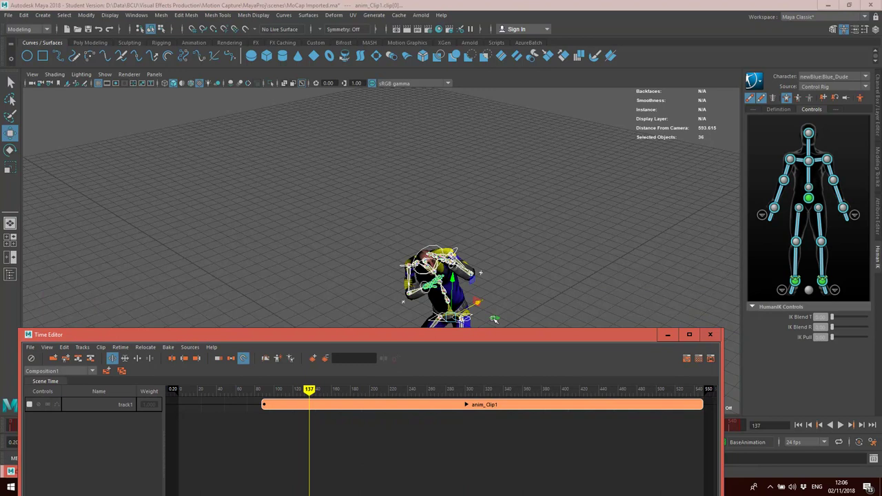
drag(309, 388, 341, 397)
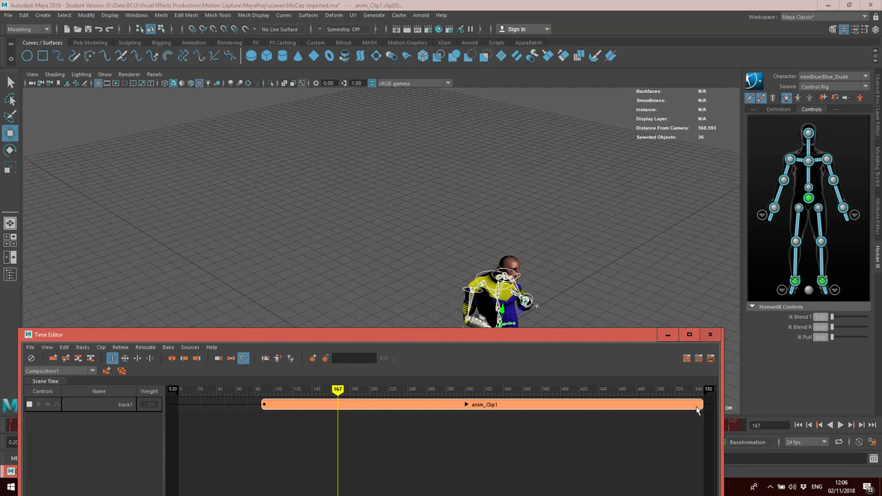
drag(702, 405, 339, 429)
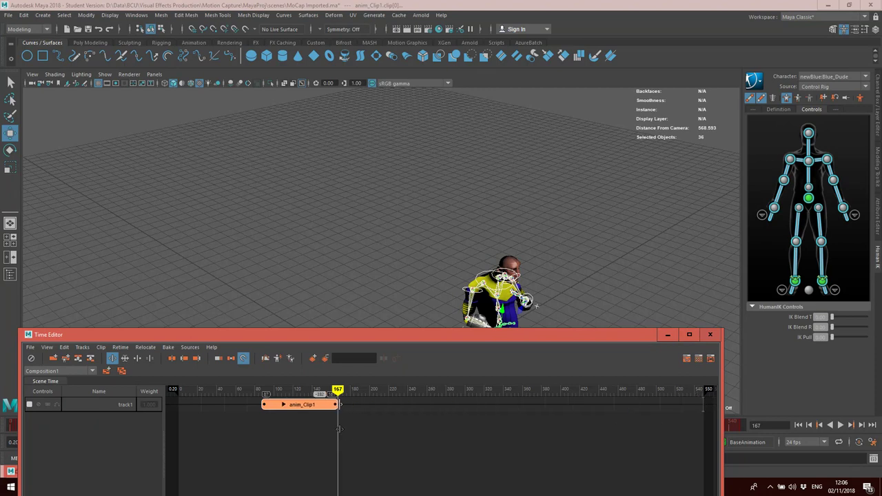
drag(324, 338, 390, 337)
drag(378, 398, 295, 398)
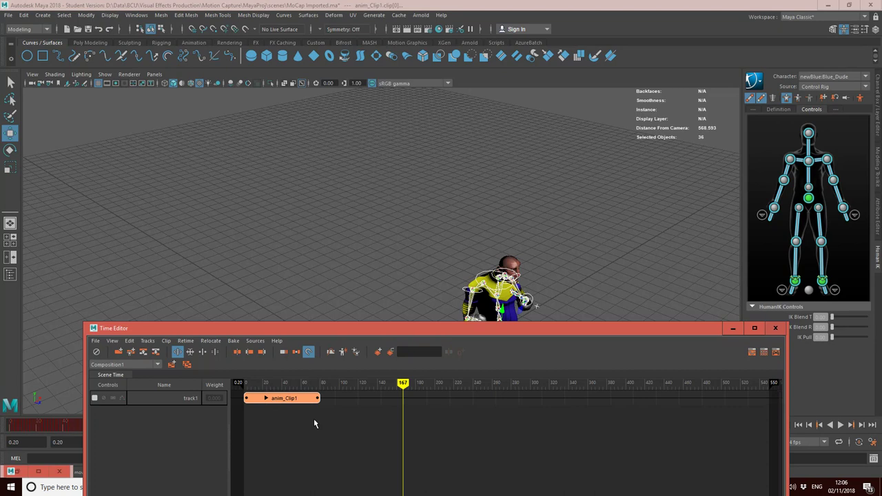
Duplicate anim_Clip1 as anim_Clip2 and place it on track1 overlapping anim_Clip1.
click(314, 420)
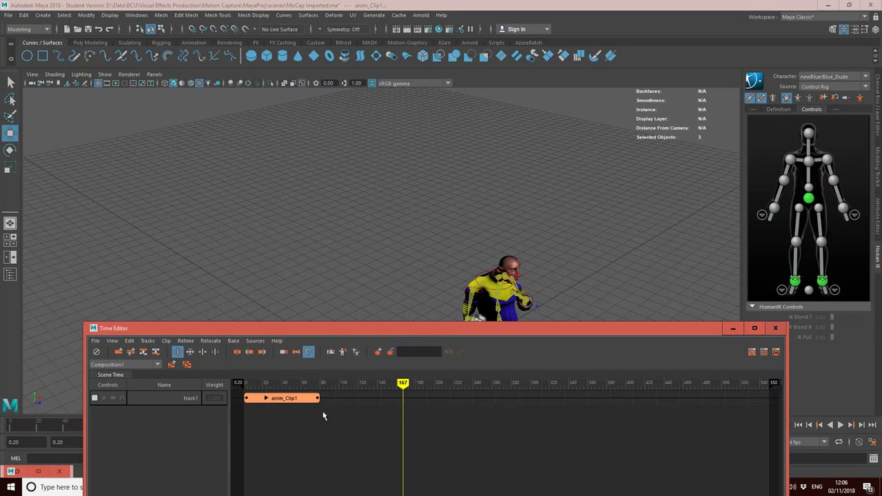
key(ctrl+v)
drag(439, 417, 335, 400)
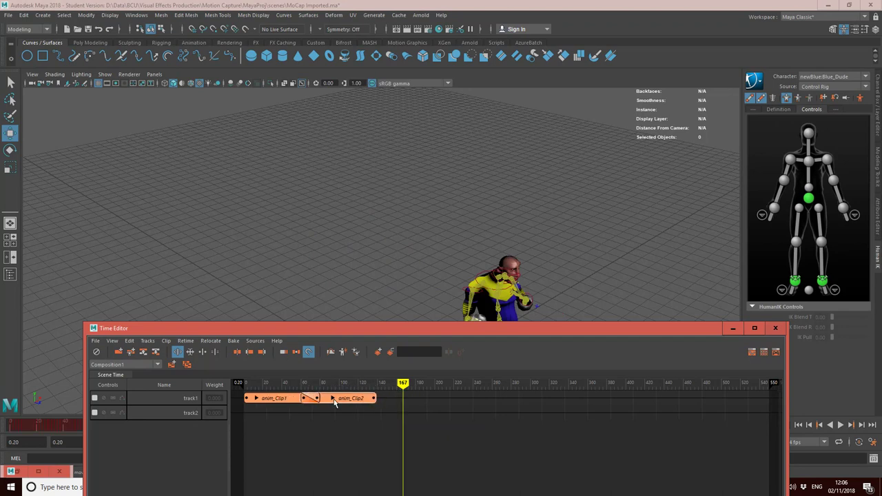
Scrub back through frames 64 to 37 to preview the blend between the clips.
drag(402, 383, 304, 383)
alt+right_drag(556, 248, 475, 140)
drag(304, 386, 283, 398)
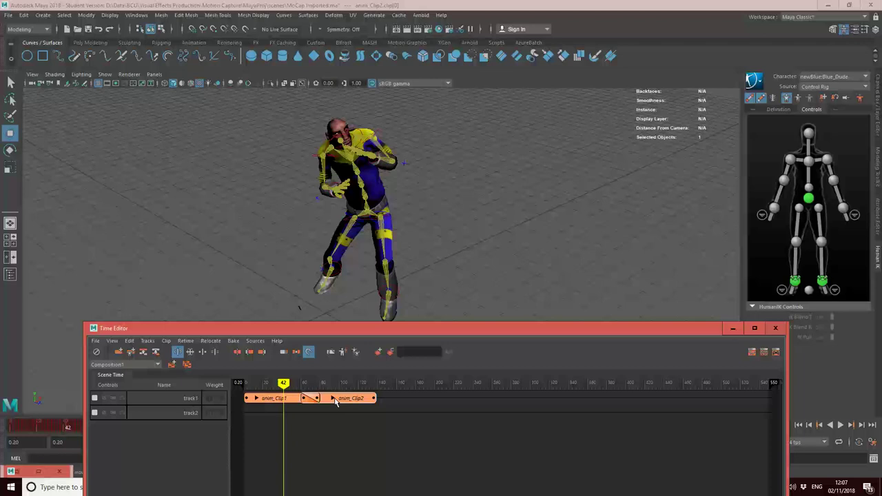
mouse_move(283, 383)
mouse_down()
mouse_move(370, 384)
mouse_move(280, 383)
mouse_up()
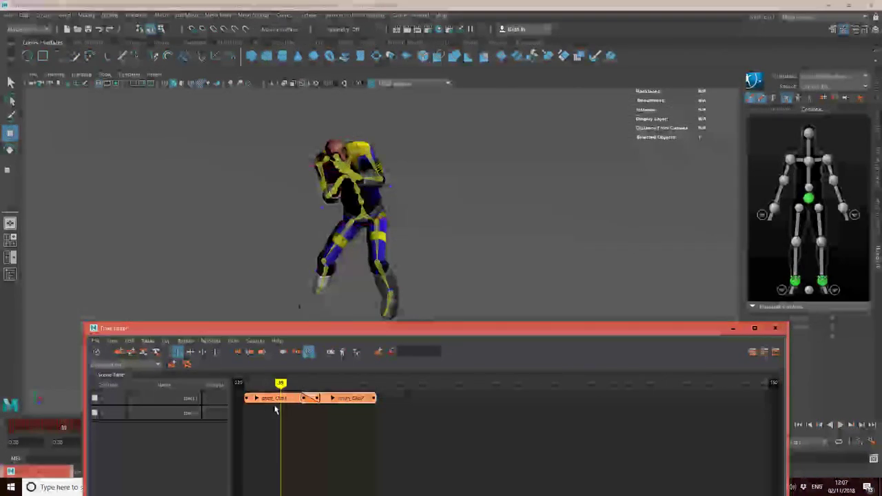
Delete the anim_Clip2 copy from track1, then select and deselect anim_Clip1.
click(332, 399)
click(340, 403)
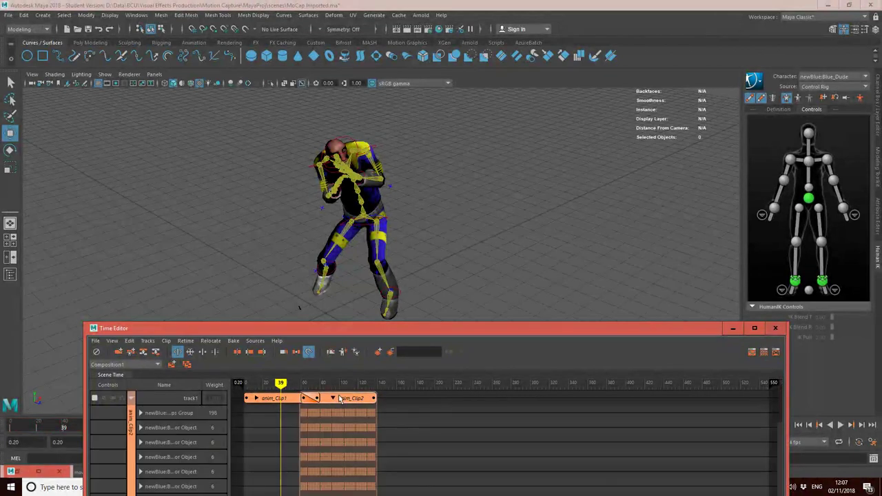
click(131, 400)
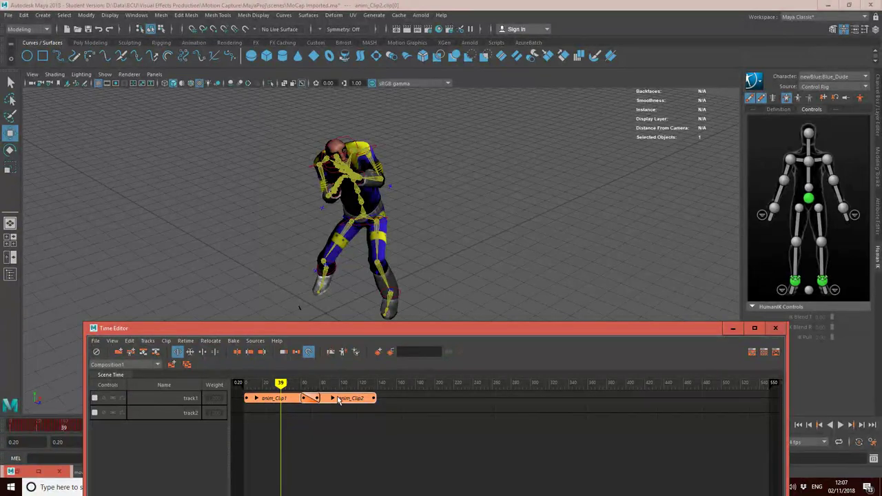
click(191, 399)
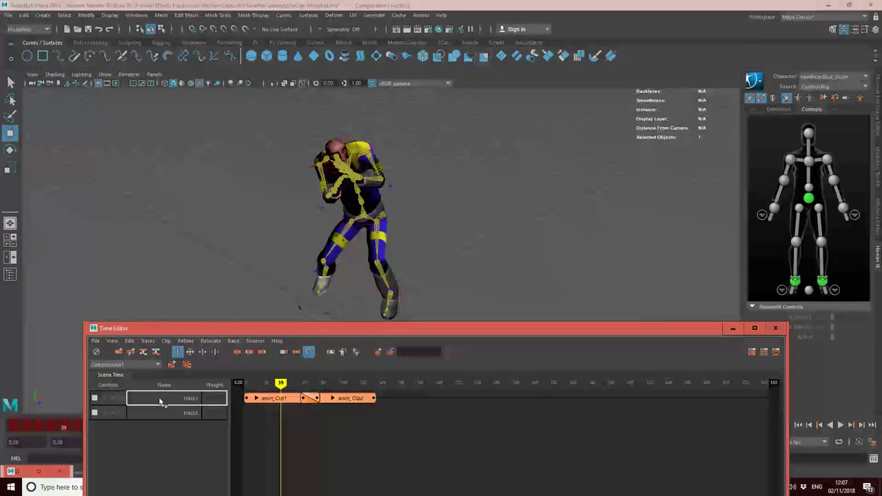
click(350, 418)
click(350, 401)
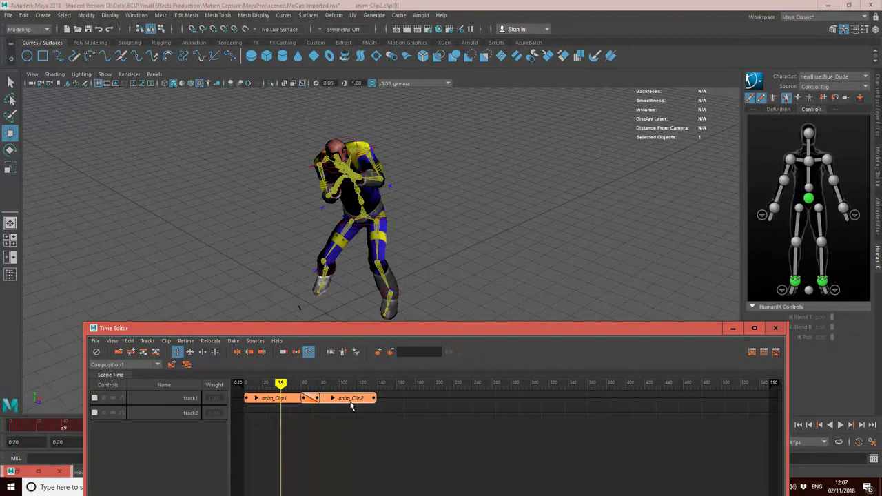
key(Delete)
click(302, 399)
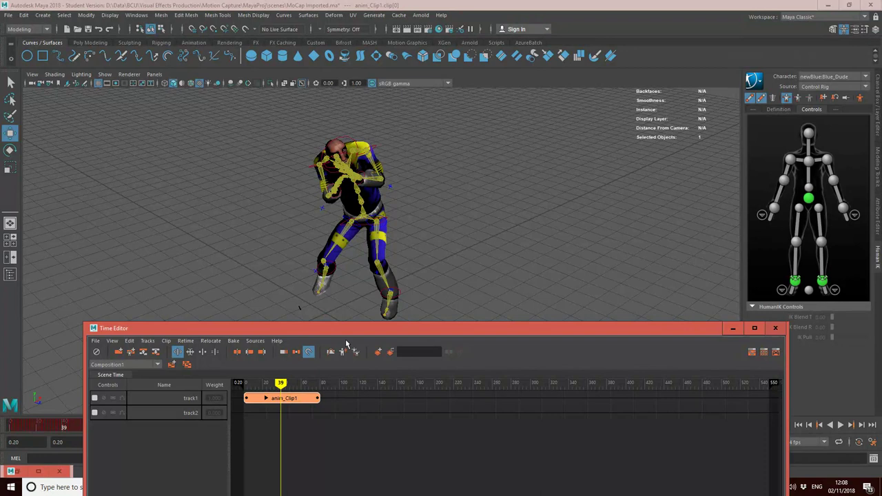
click(327, 445)
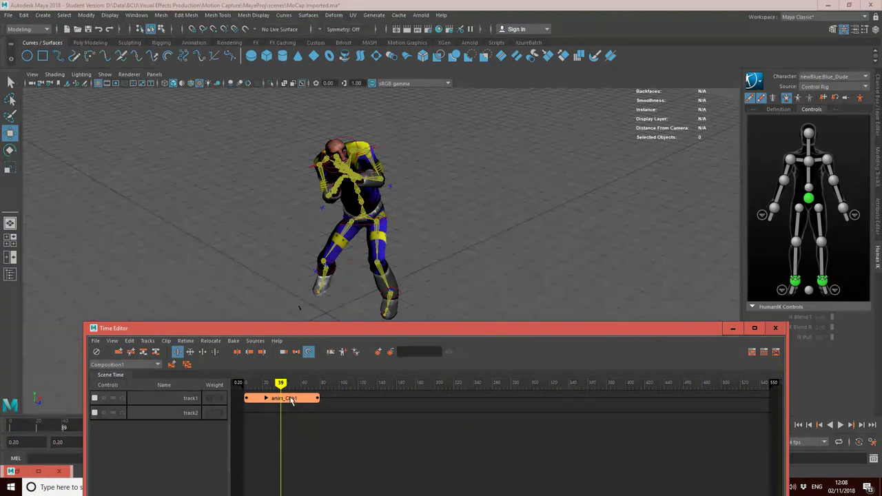
Open Export Selected for anim_Clip1 in the Clip Exports folder and enable Save Thumbnail/Playblast.
click(292, 402)
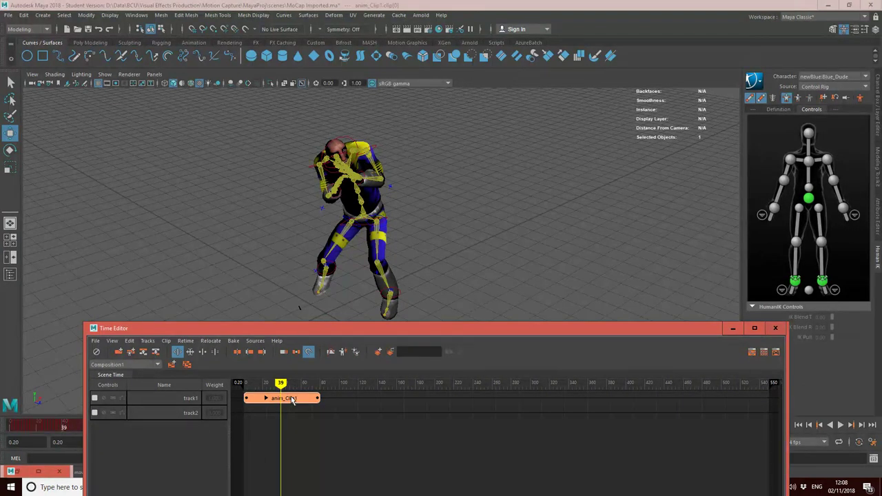
click(96, 341)
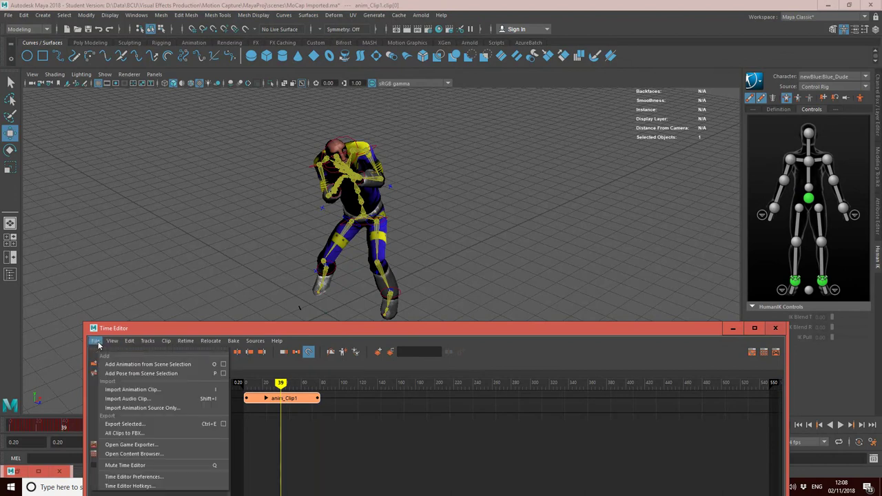
click(138, 425)
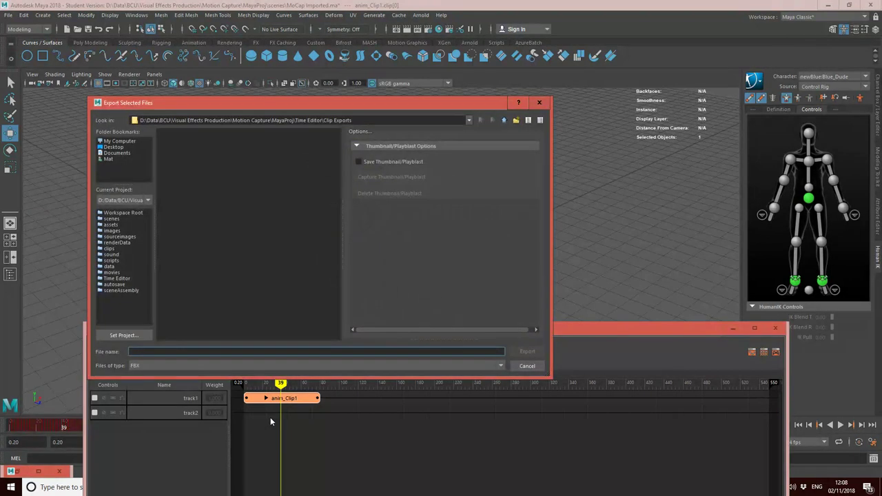
click(527, 366)
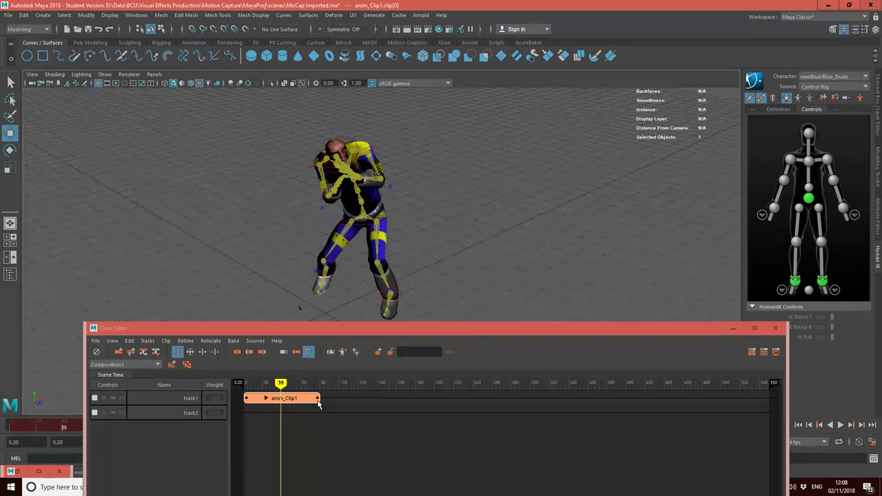
click(95, 340)
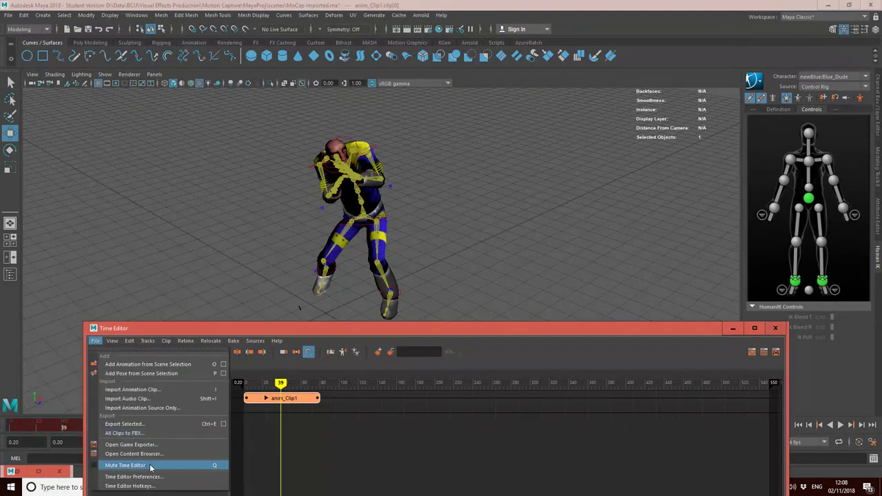
click(124, 423)
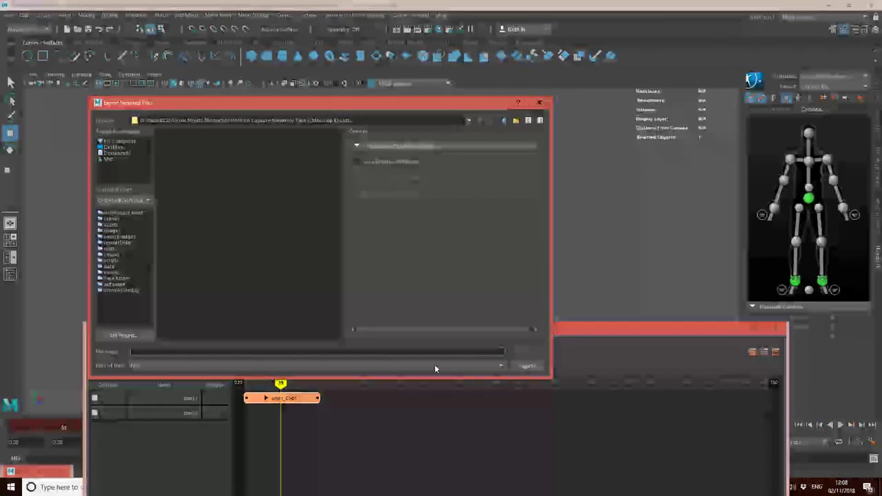
click(395, 161)
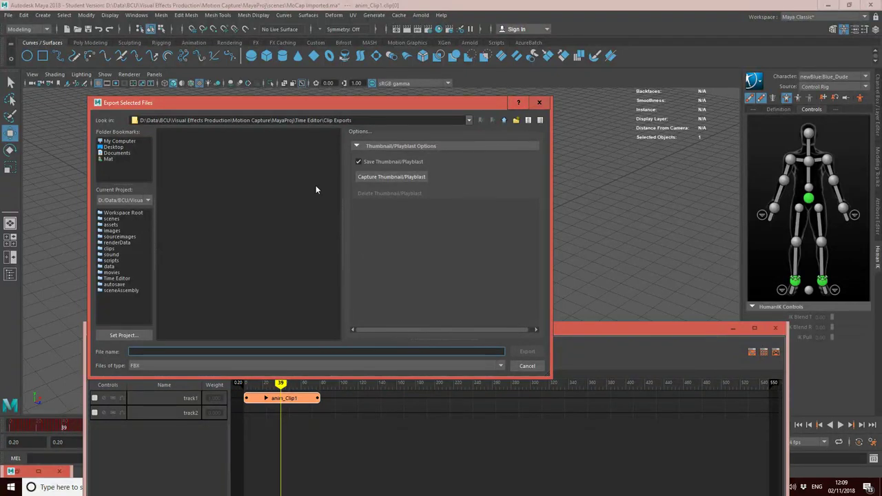
Set the preview capture to a Playblast of frames 1 to 81.
click(389, 178)
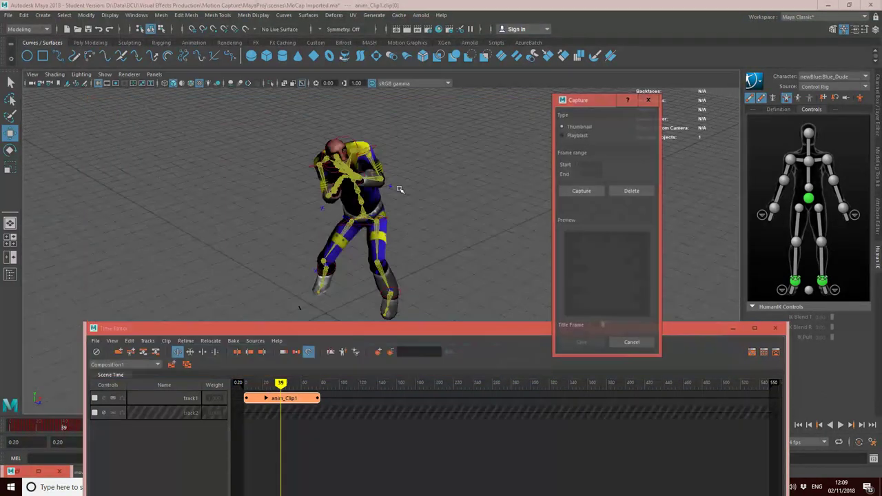
click(568, 134)
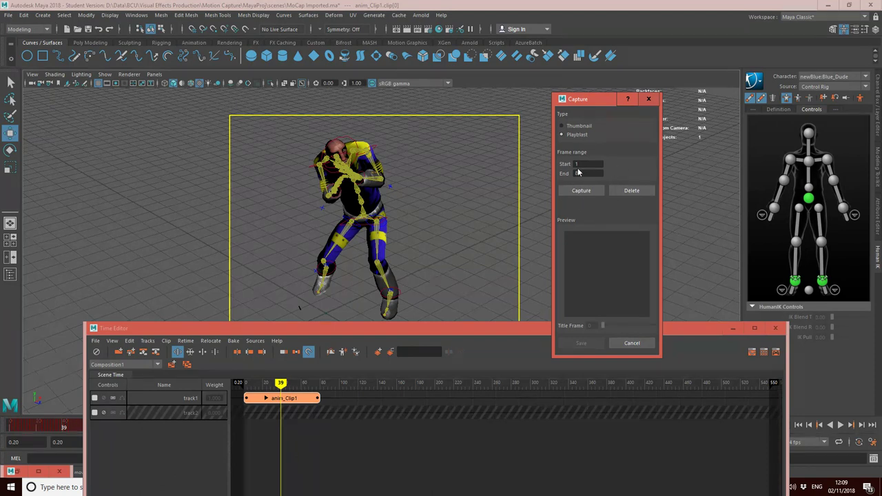
click(578, 194)
Hide Joints and IK Handles in the viewport's Show menu.
click(105, 74)
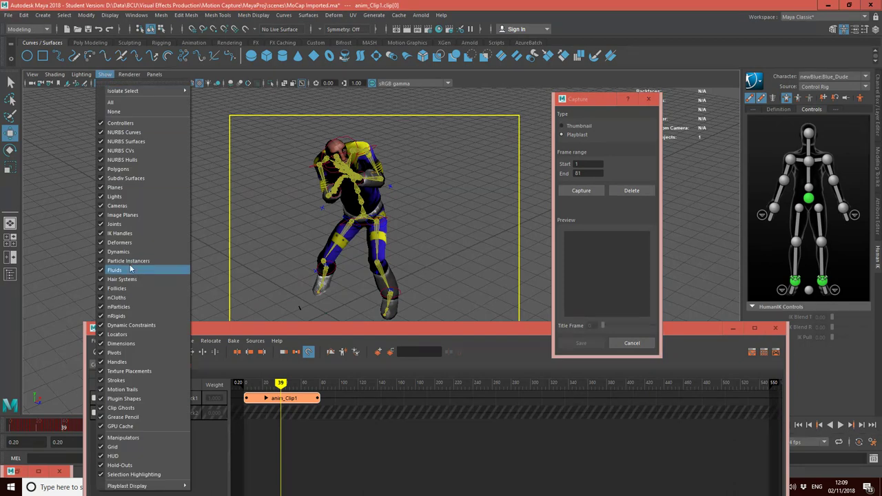
click(104, 225)
click(107, 76)
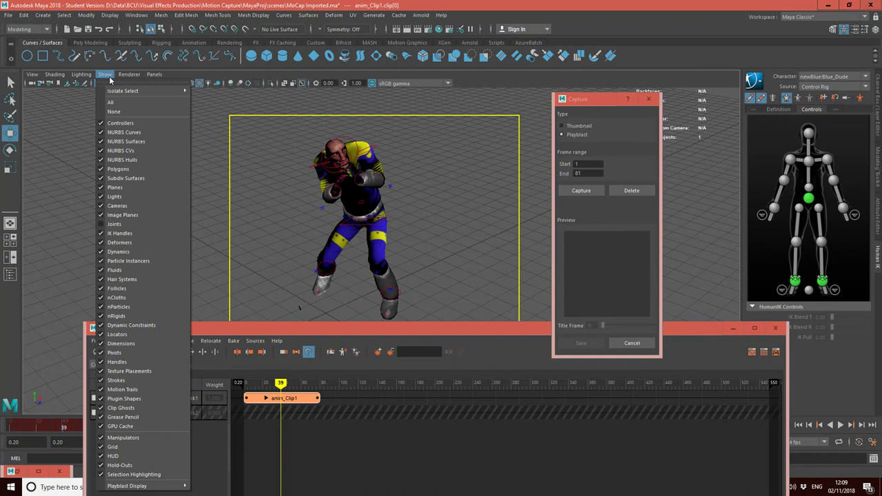
click(100, 234)
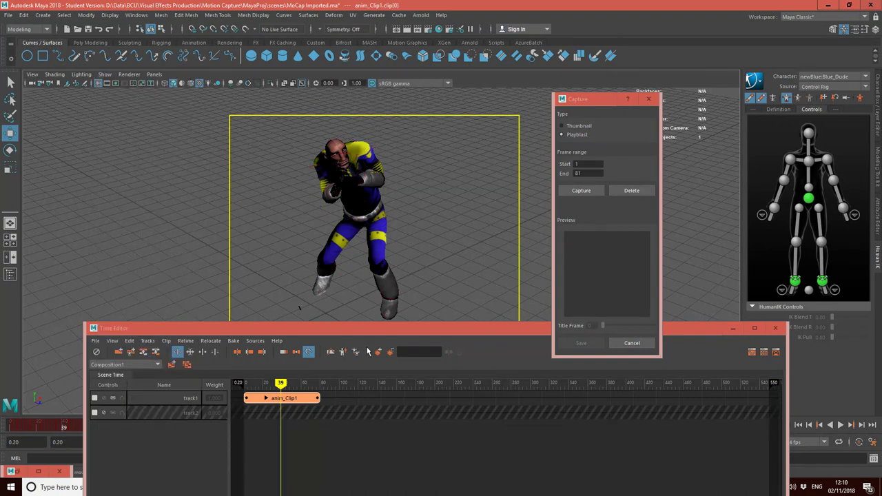
drag(366, 331, 329, 259)
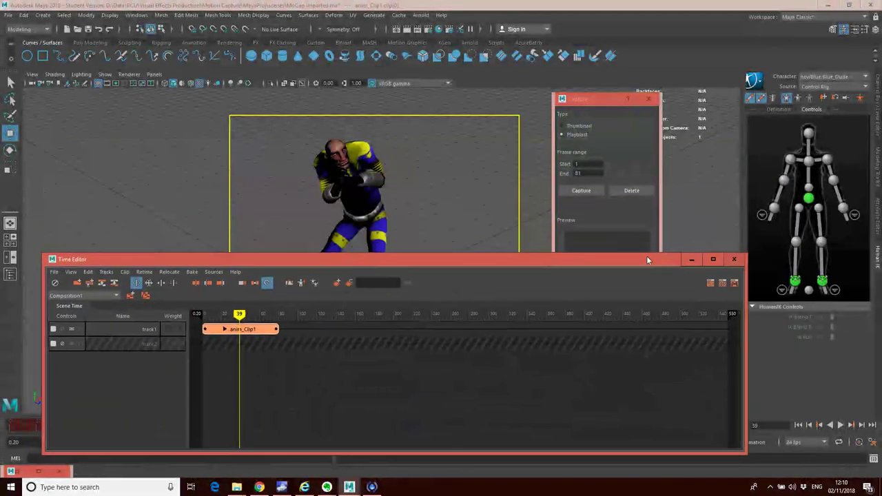
Minimize the Time Editor and play the animation from the start to check the motion.
click(690, 261)
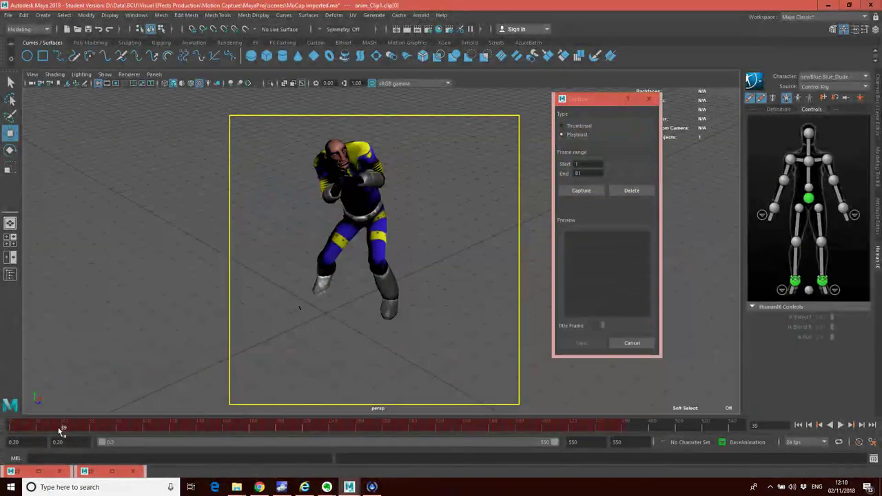
key(alt+v)
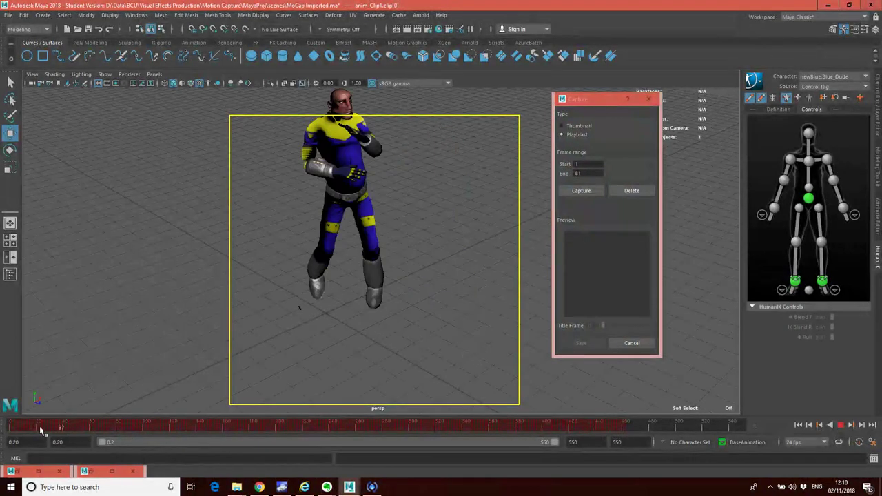
key(alt+v)
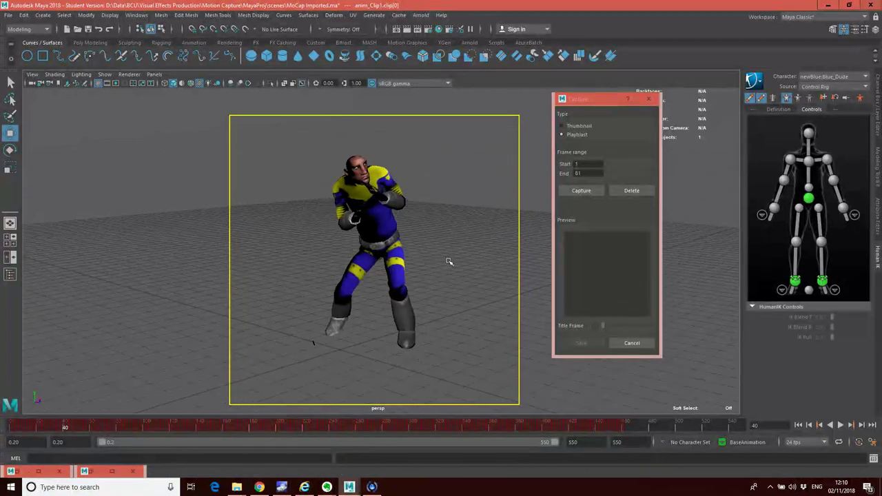
click(11, 428)
key(alt+v)
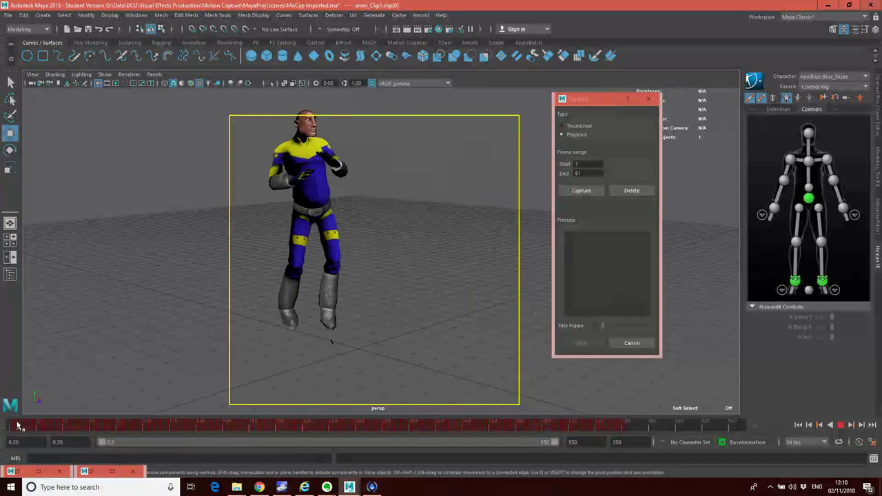
key(Escape)
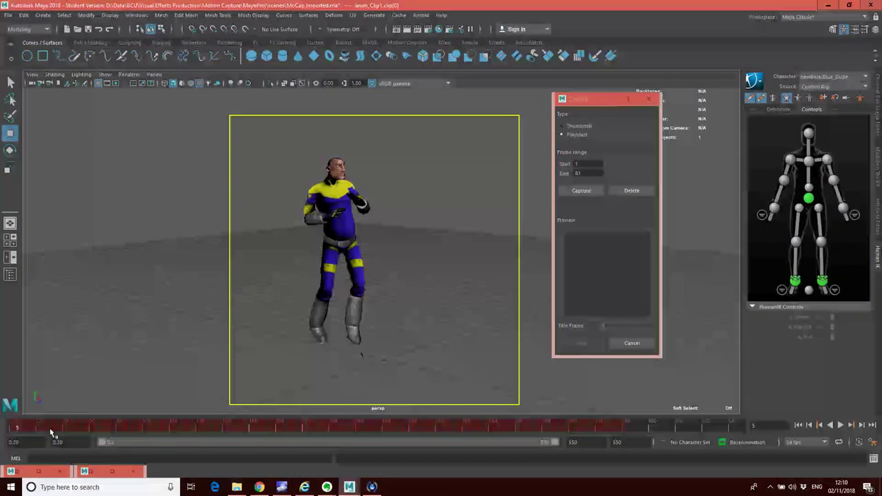
Review playback from frame 47, then capture the frames 1–81 playblast with title frame 46.
drag(15, 427, 75, 428)
key(Escape)
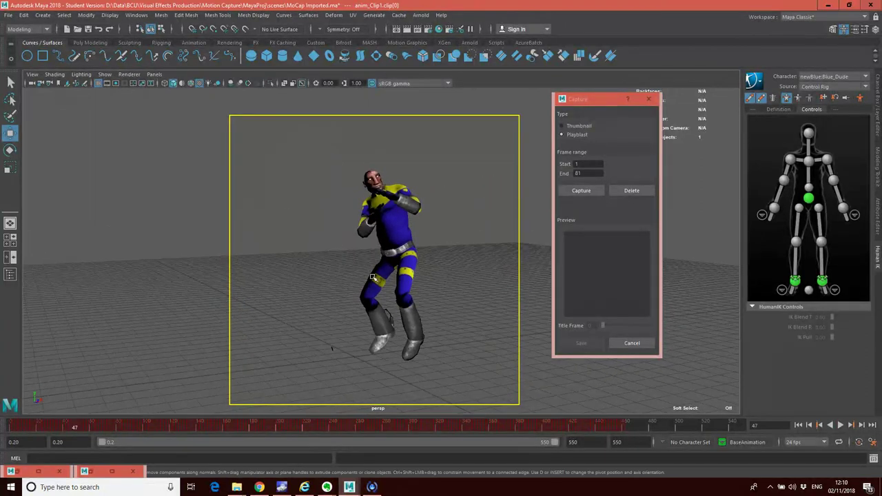
alt+drag(372, 278, 110, 401)
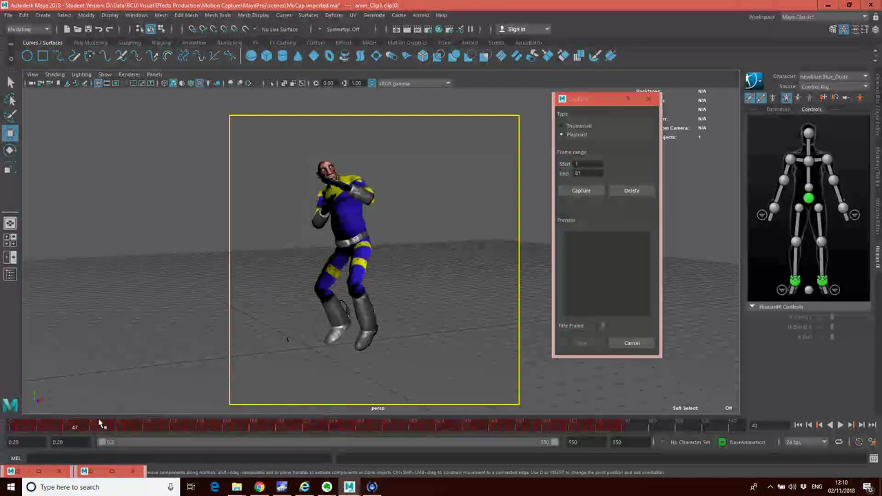
key(alt+v)
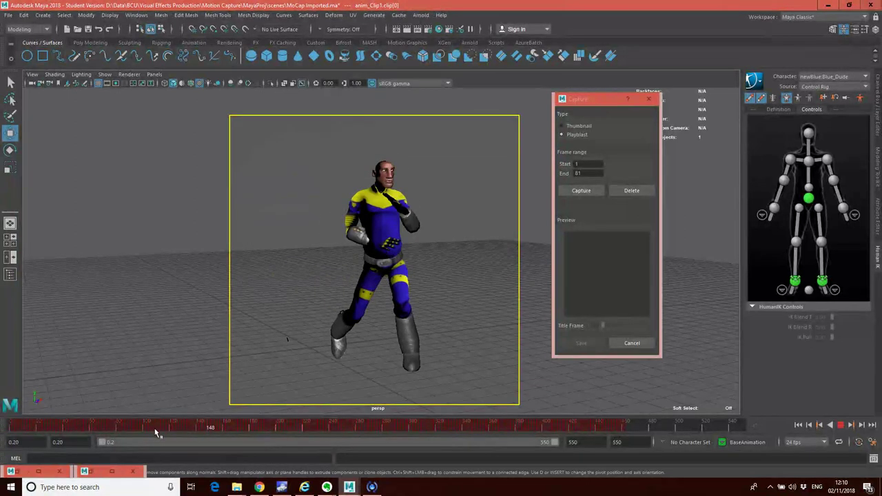
drag(156, 432, 3, 417)
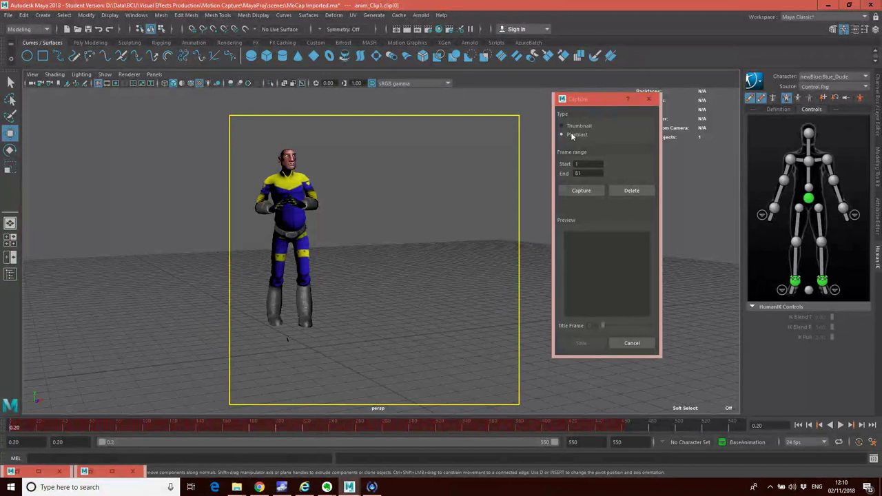
click(579, 192)
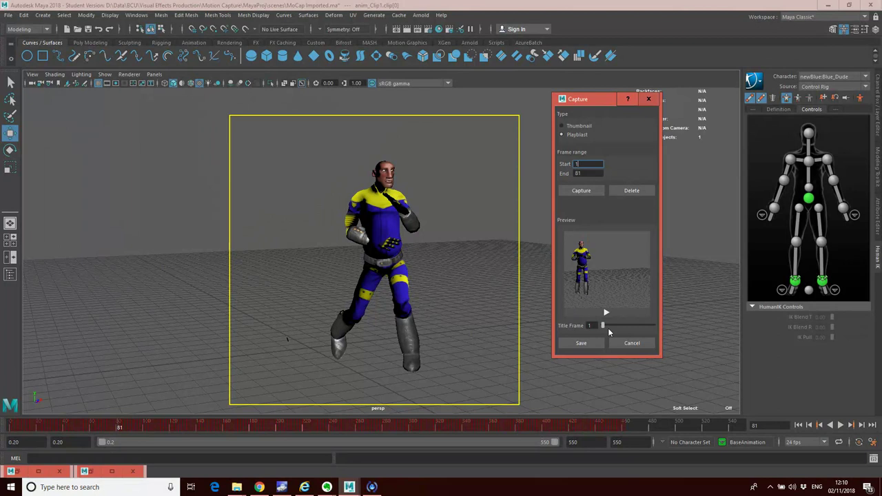
mouse_move(603, 325)
mouse_down()
mouse_move(638, 327)
mouse_move(604, 326)
mouse_up()
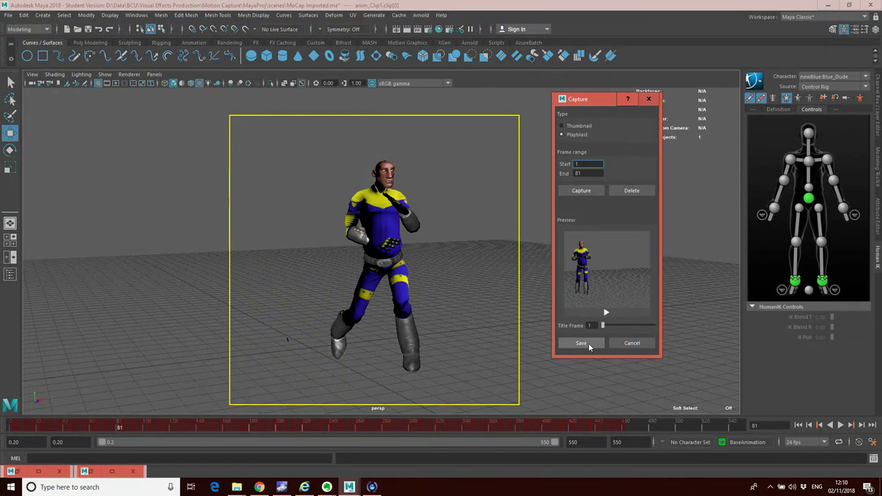
Keep the captured preview and export anim_Clip1 as Punch.fbx into the Clip Exports folder.
click(583, 344)
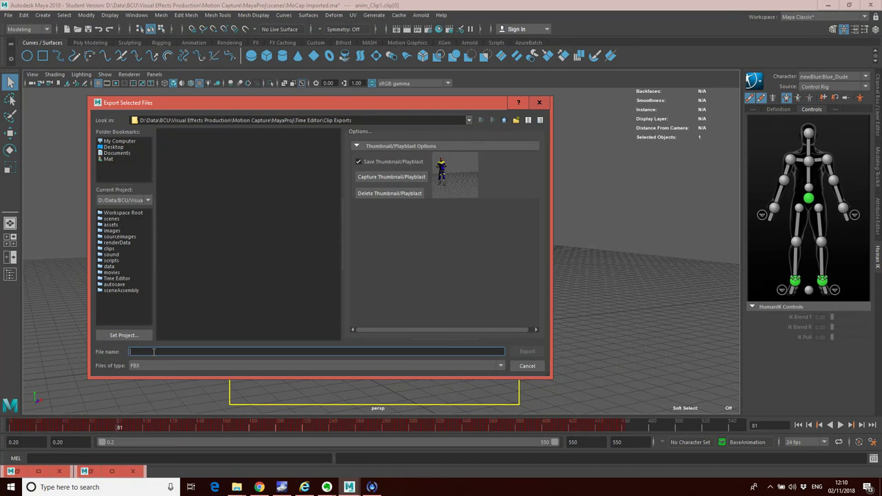
text(Punch)
click(528, 353)
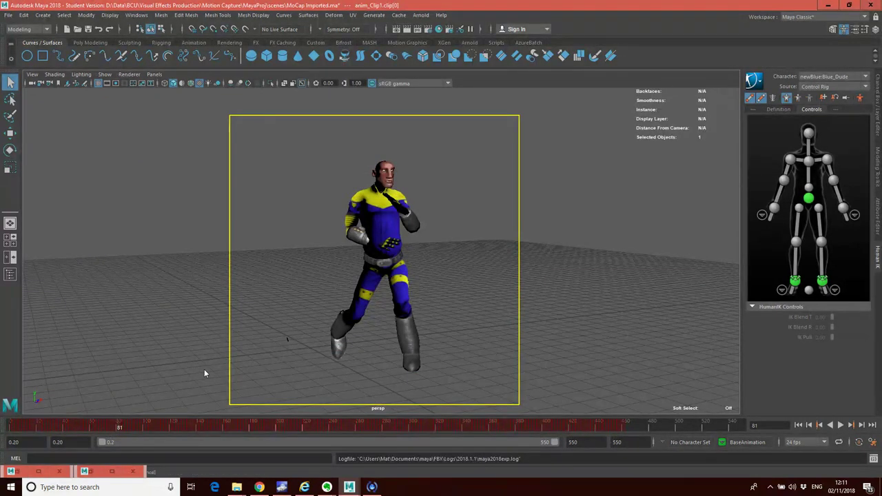
key(w)
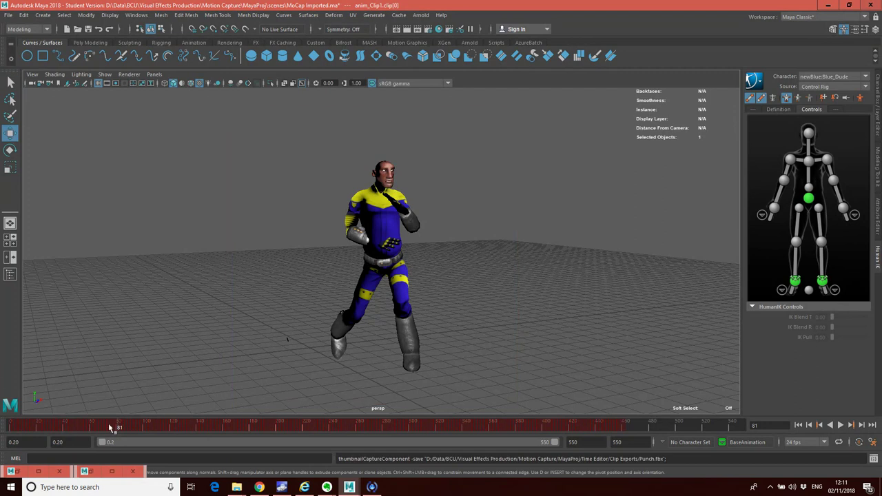
Start a new scene, discarding the unsaved mocap scene.
click(8, 15)
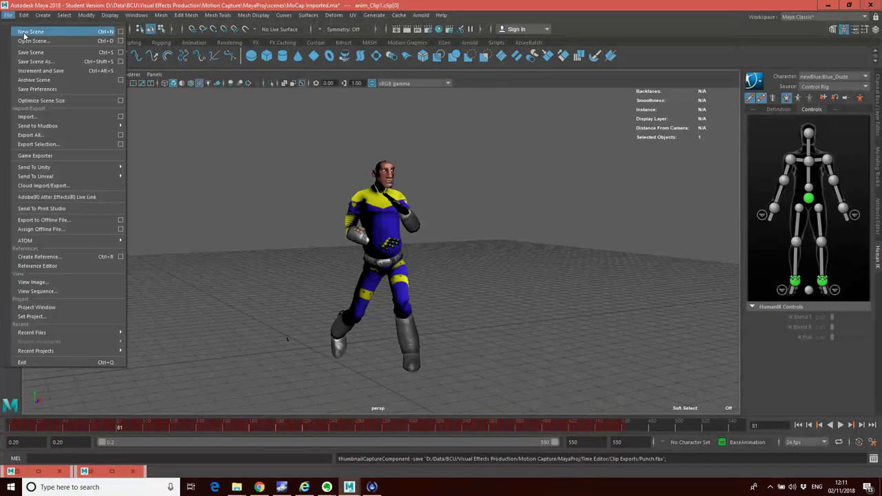
click(21, 32)
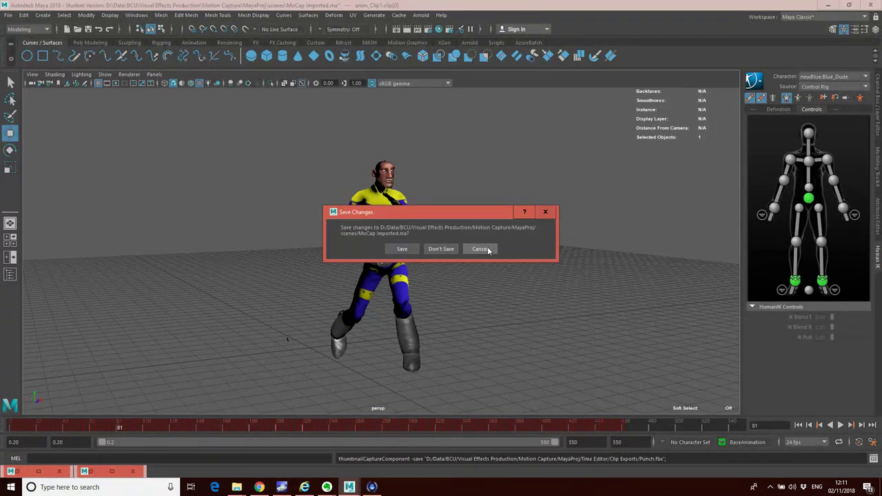
click(442, 249)
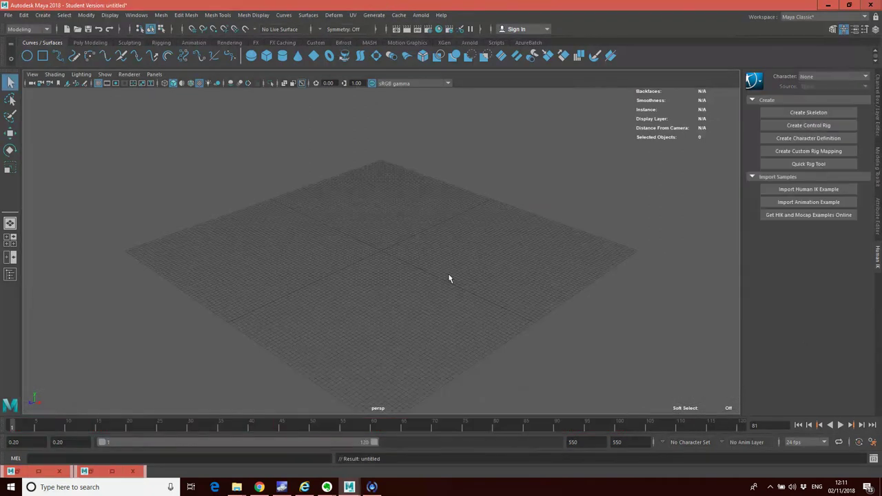
Open the Blue_dude.ma scene without saving the untitled scene.
click(7, 15)
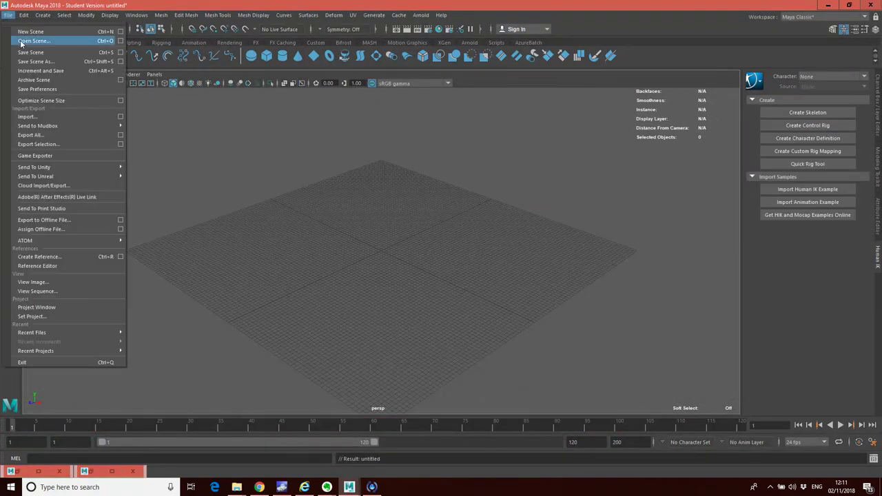
click(22, 42)
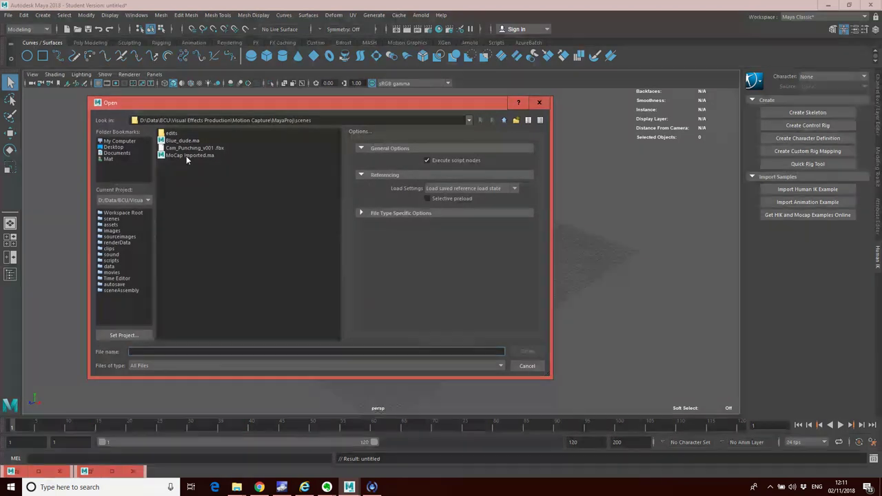
click(184, 141)
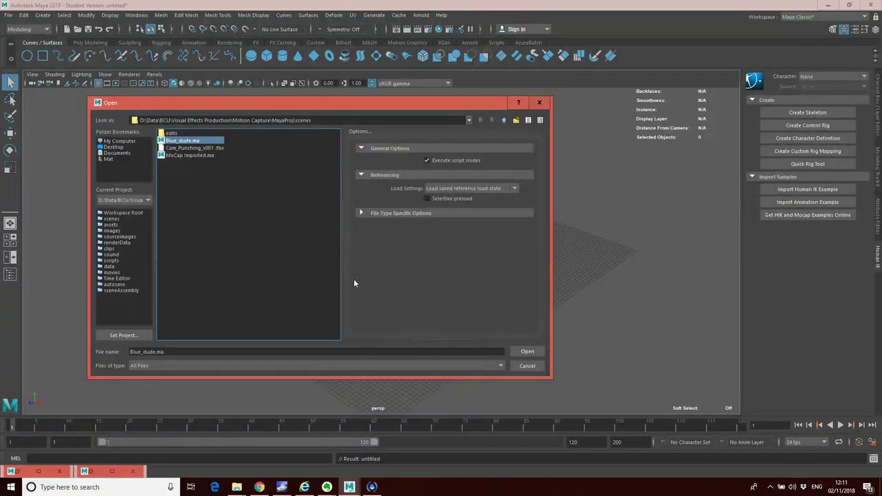
click(527, 351)
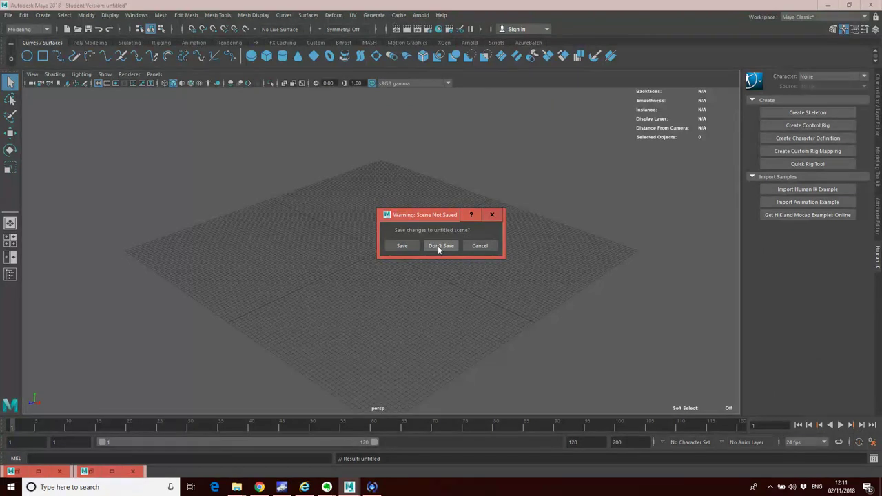
click(440, 246)
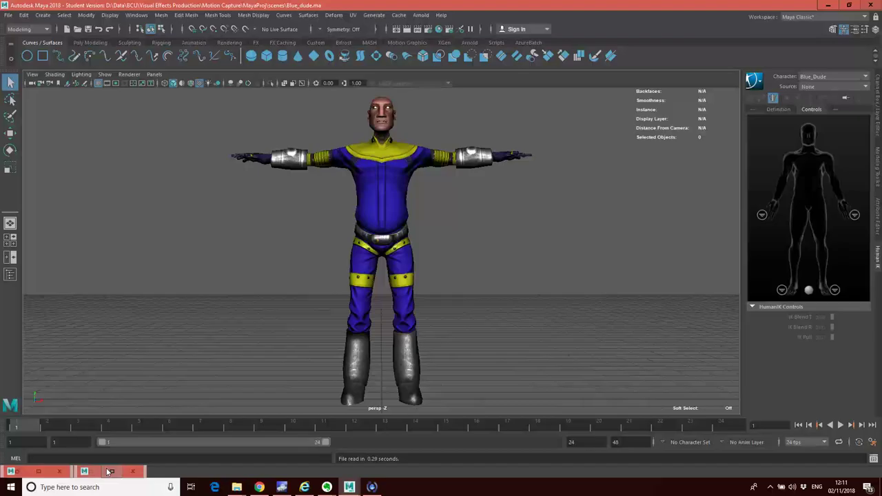
Restore the minimized Time Editor as a floating window placed lower down.
click(109, 472)
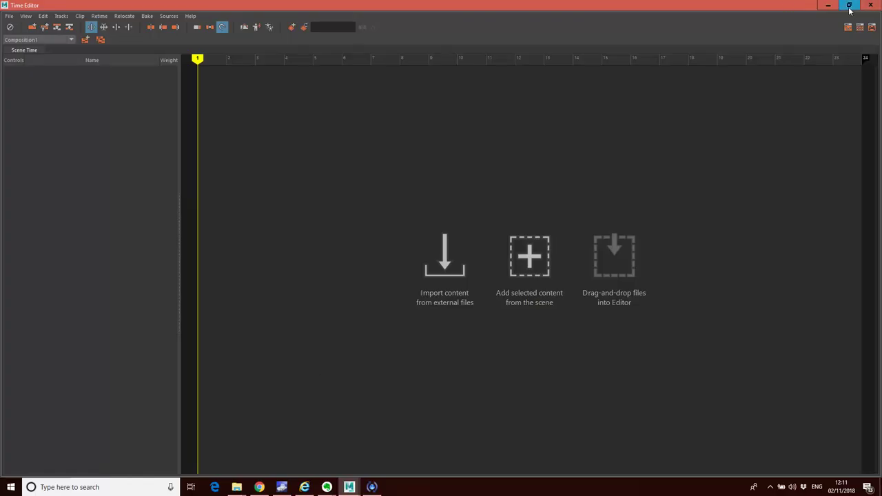
click(849, 9)
mouse_move(441, 260)
mouse_down()
mouse_move(531, 282)
mouse_move(470, 310)
mouse_move(441, 270)
mouse_up()
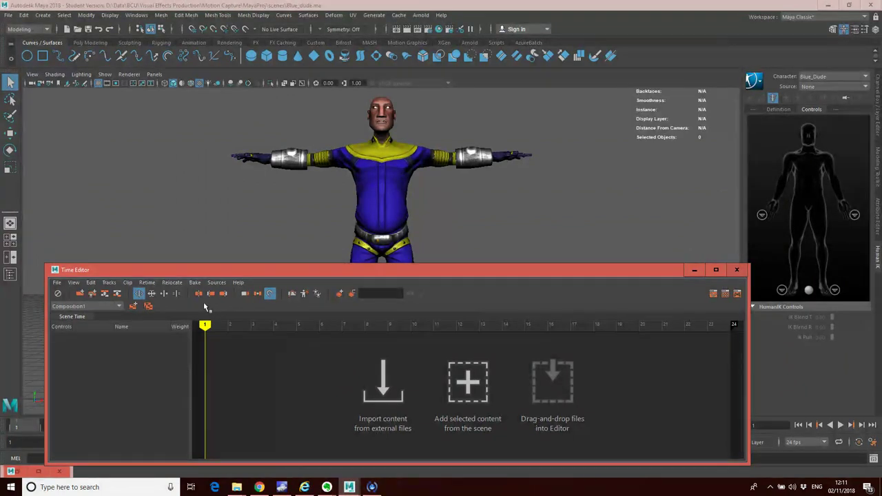
Open the Content Browser from the Time Editor, select Punch.fbx, and move the browser aside.
click(56, 283)
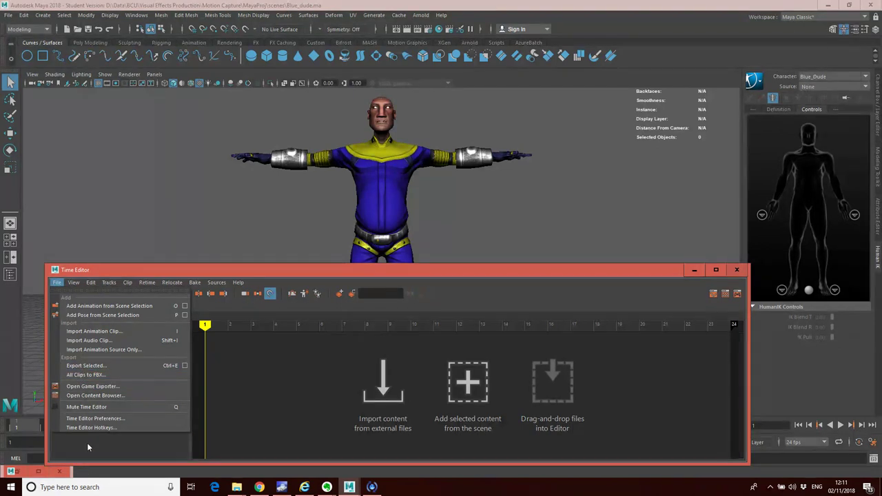
click(101, 396)
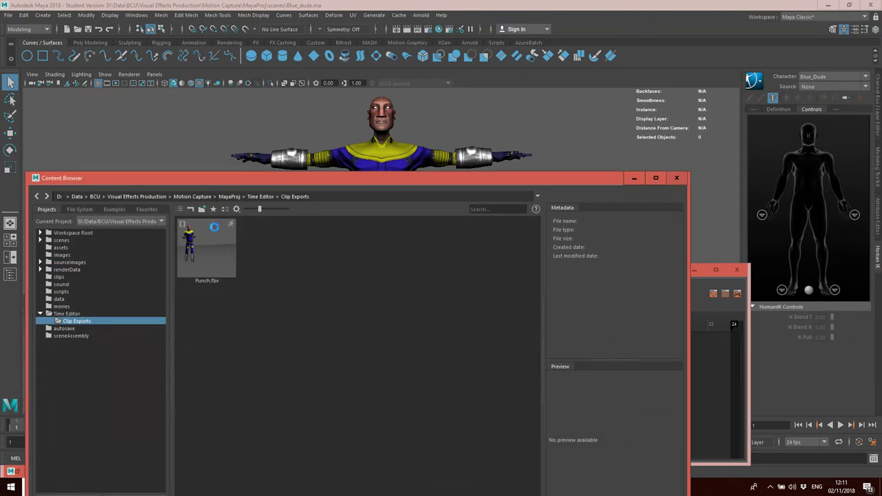
drag(230, 180, 240, 129)
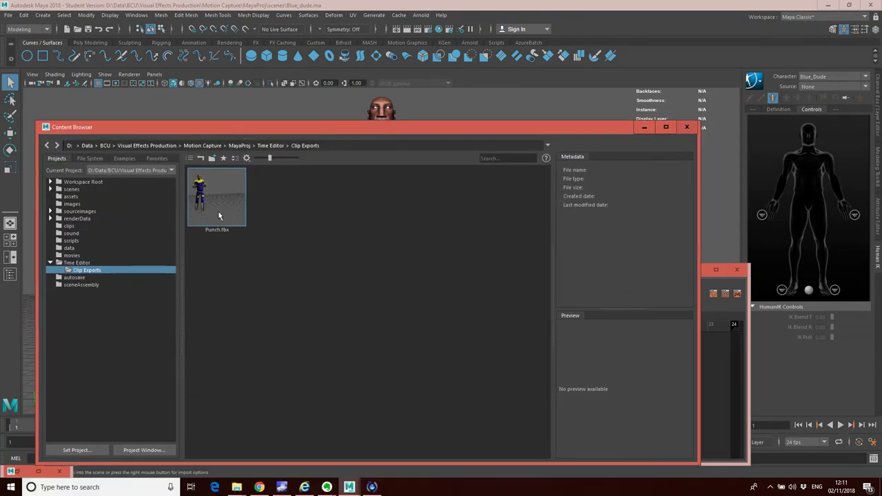
mouse_move(217, 209)
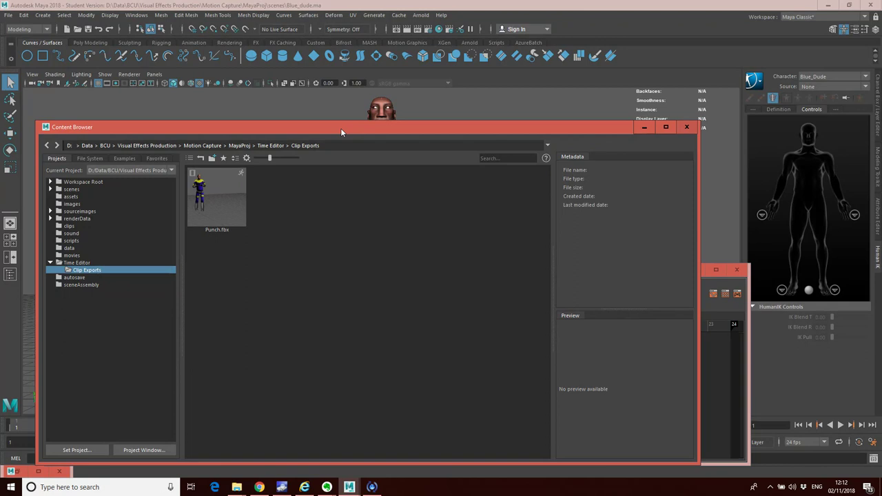
drag(339, 132, 345, 96)
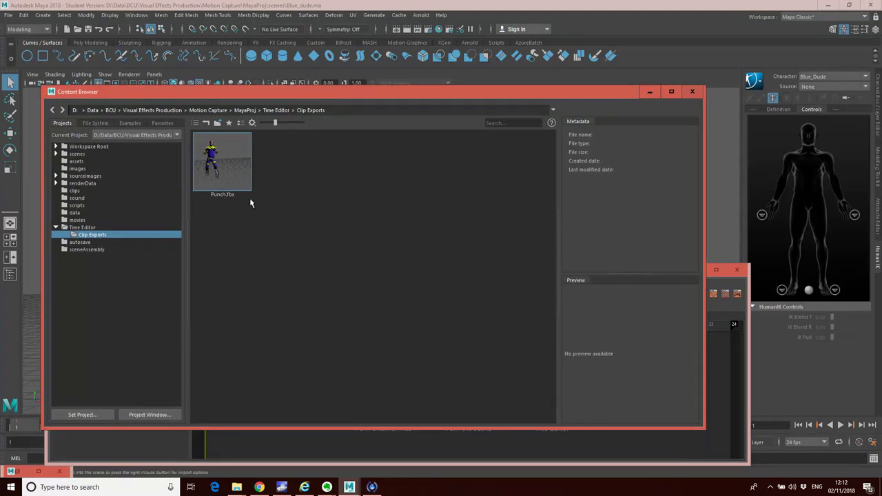
click(224, 162)
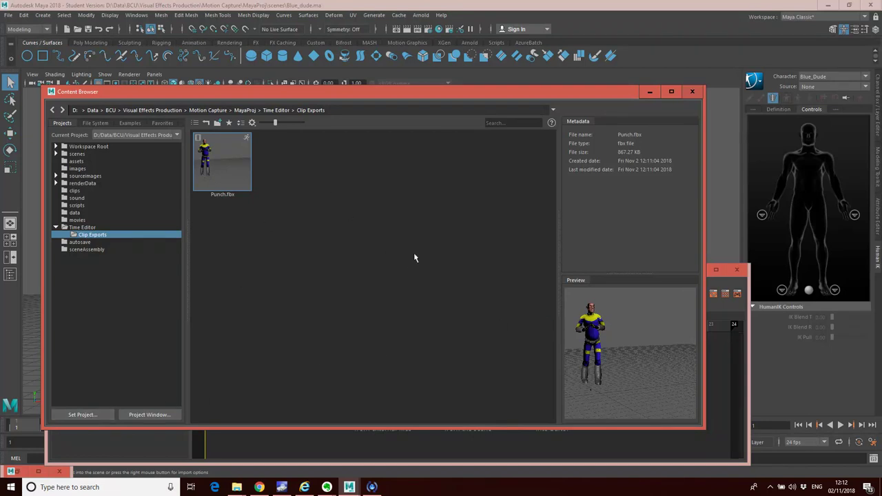
drag(425, 92, 881, 161)
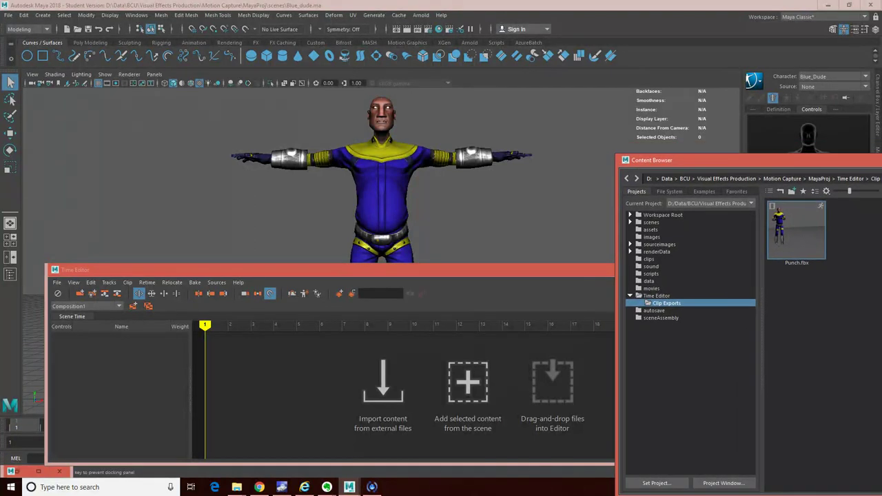
Drag Punch.fbx into the Time Editor, which fails, then close the Content Browser and reposition the Time Editor.
mouse_move(799, 231)
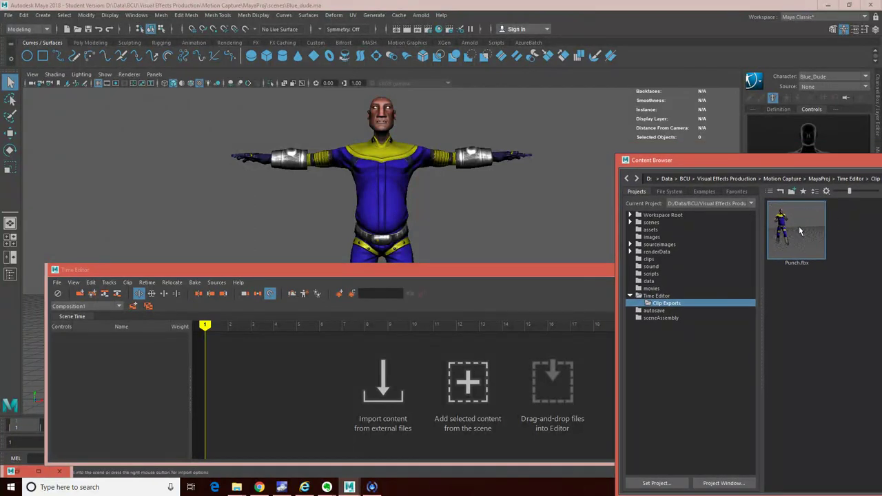
drag(799, 231, 327, 373)
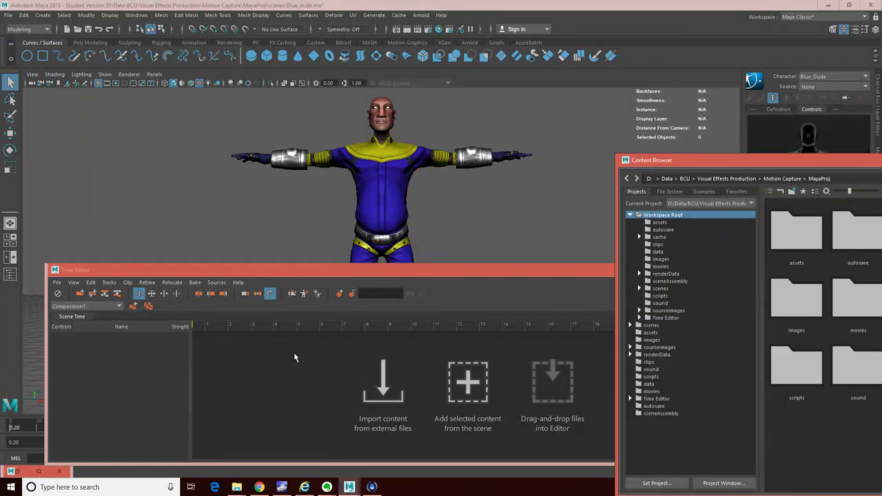
drag(353, 273, 355, 192)
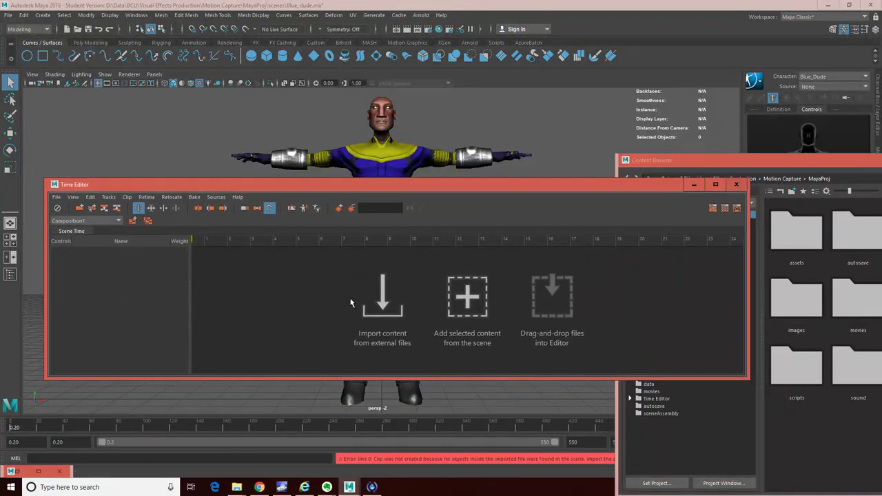
drag(747, 160, 254, 156)
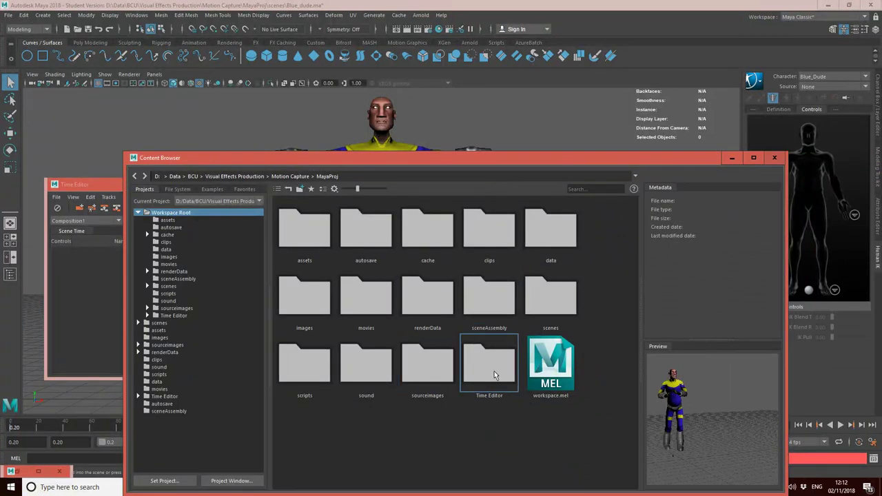
click(776, 159)
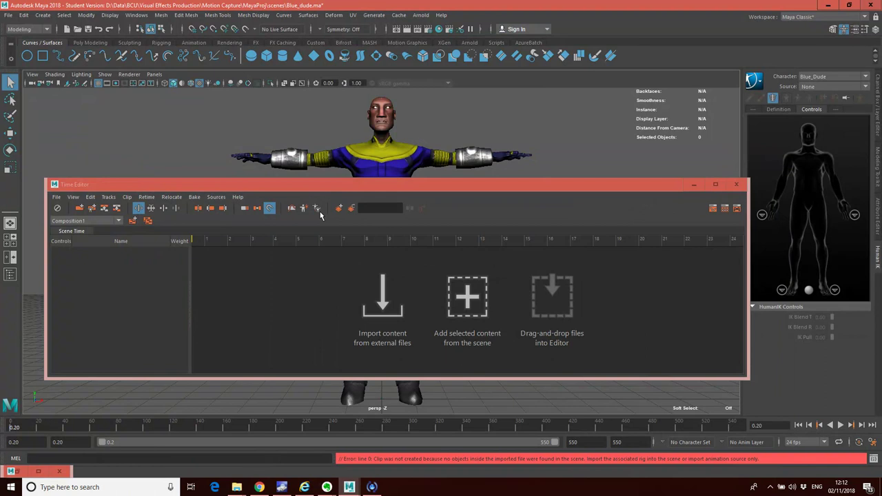
drag(411, 185, 448, 235)
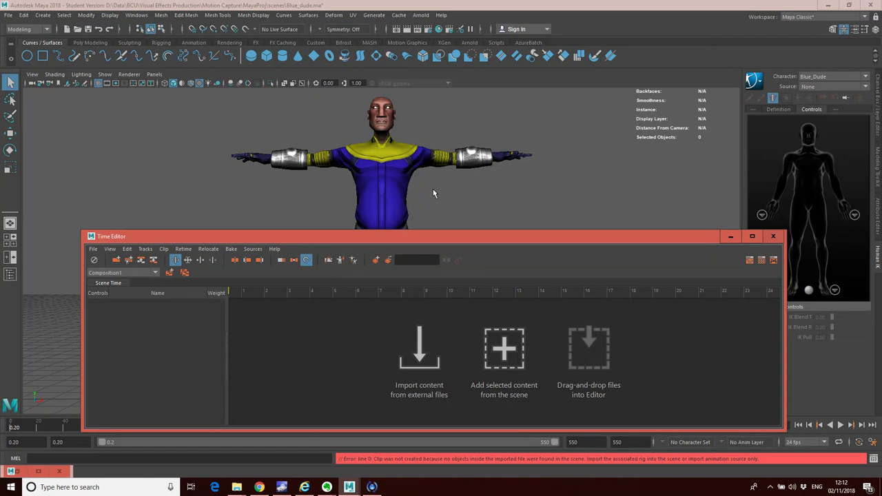
Set the HumanIK source to Control Rig and add all its effectors as a clip on a new track.
click(827, 86)
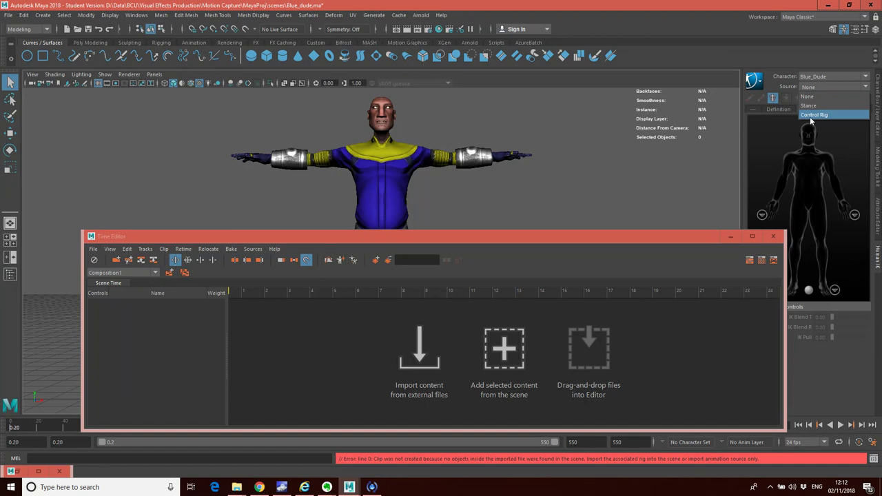
click(813, 115)
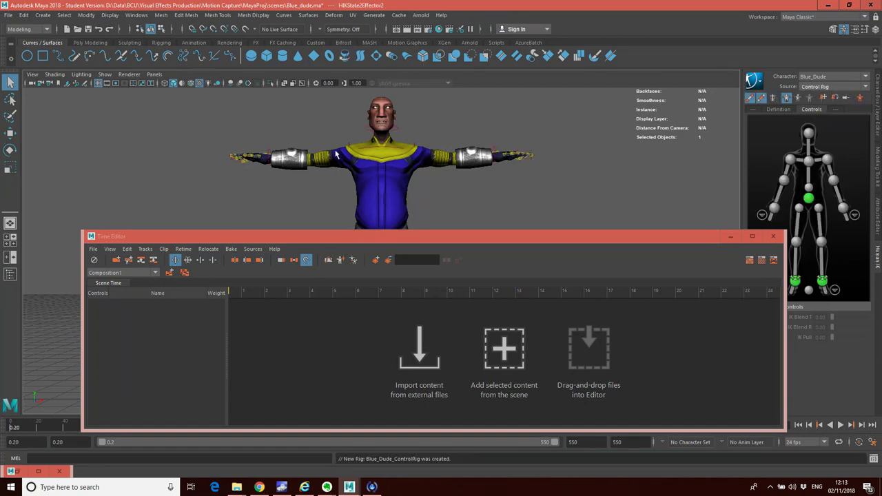
click(840, 136)
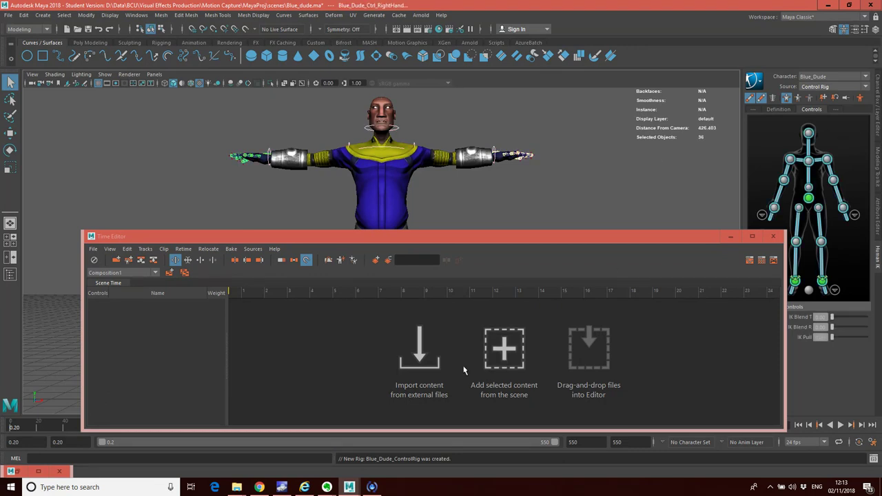
click(509, 356)
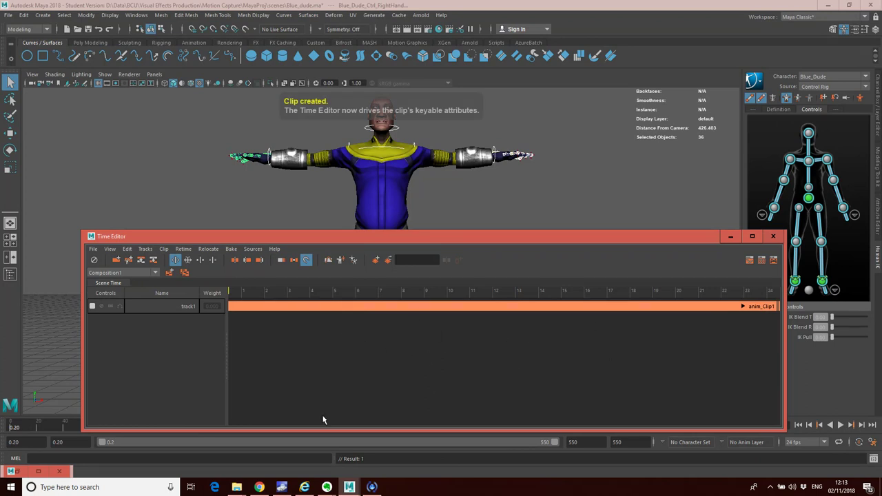
Delete anim_Clip1 so track1 is empty, and reposition the Time Editor window.
click(398, 308)
key(Delete)
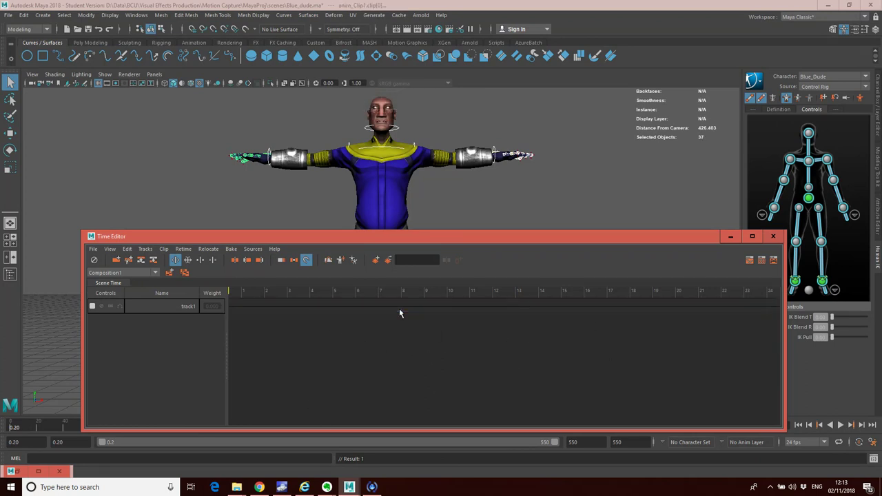
click(93, 249)
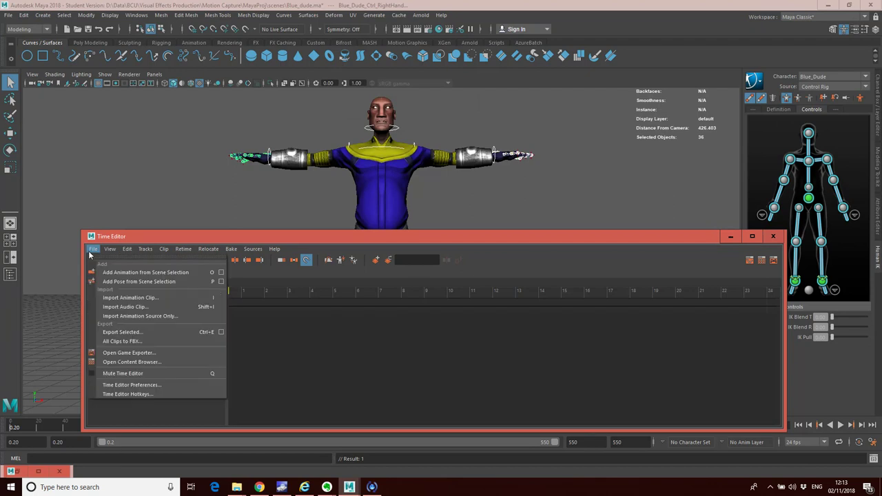
click(275, 346)
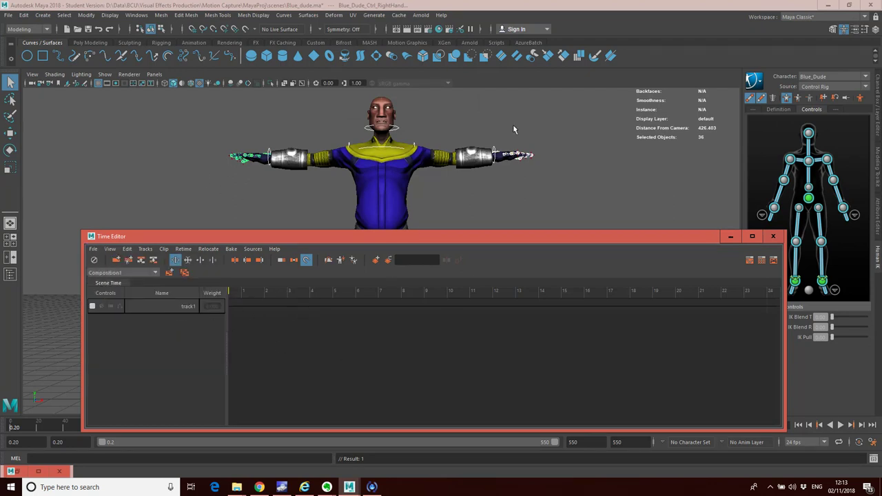
drag(350, 237, 385, 298)
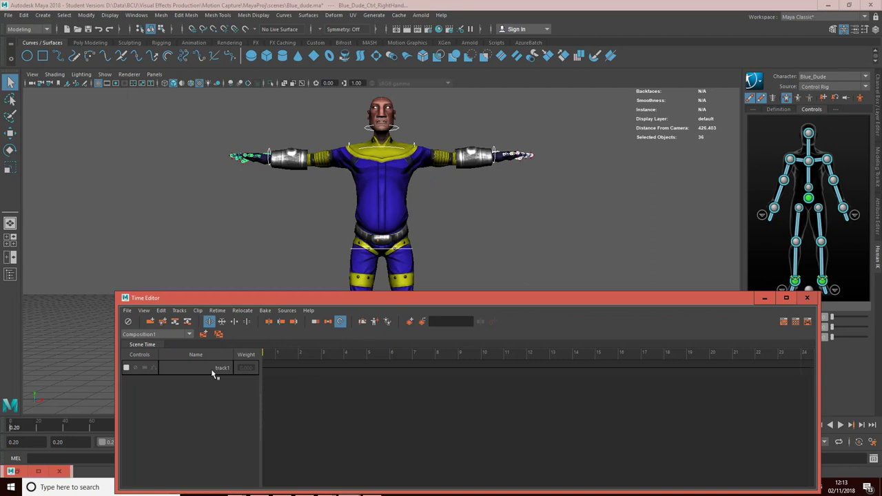
drag(269, 301, 266, 231)
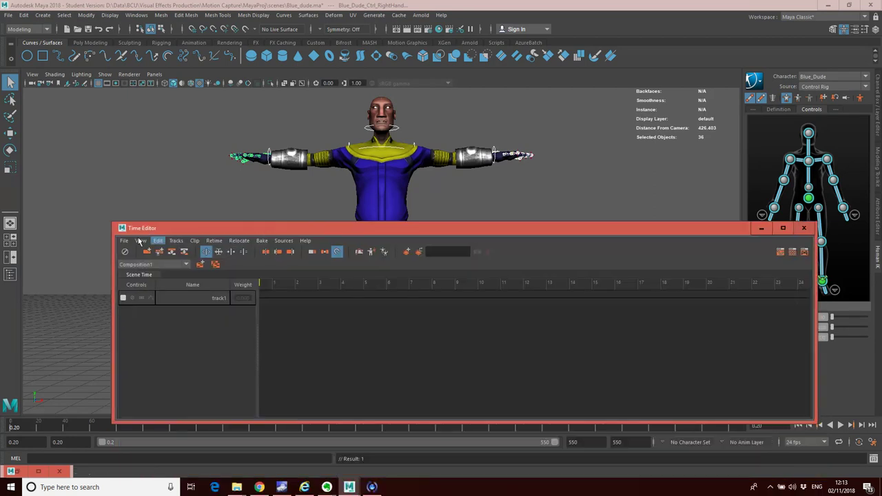
Open the Content Browser at Time Editor > Clip Exports and select Punch.fbx.
click(123, 240)
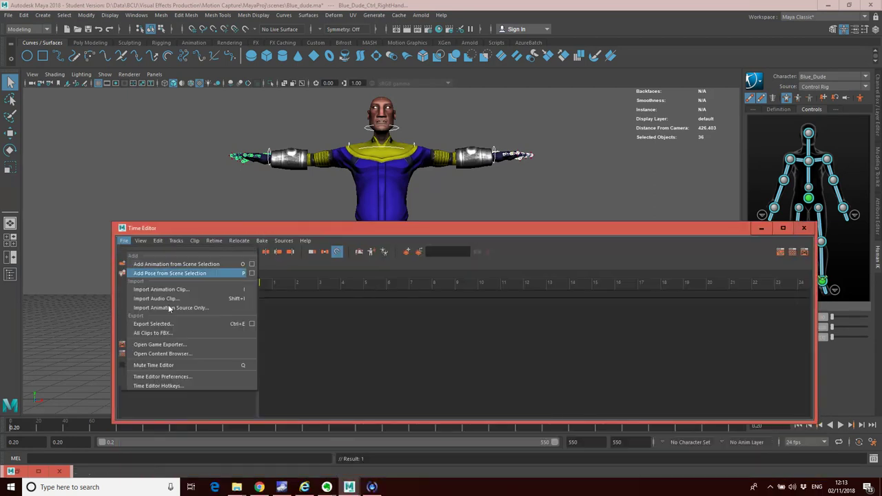
click(163, 355)
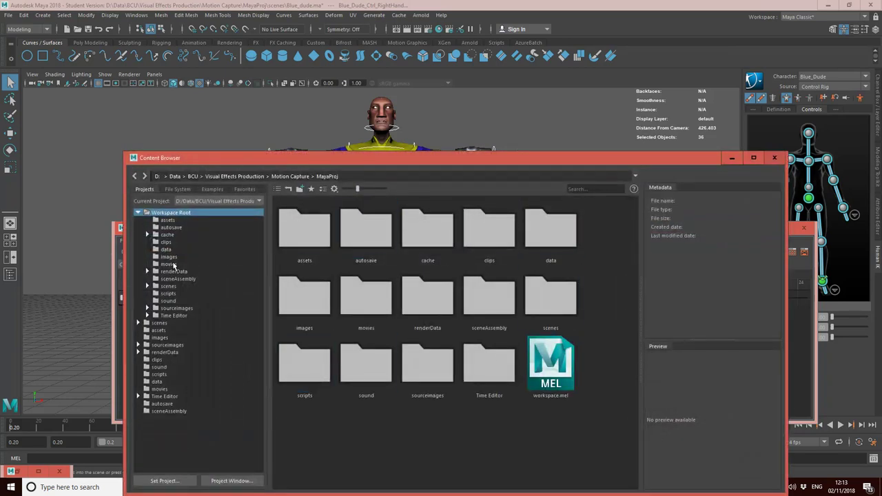
click(173, 316)
click(181, 322)
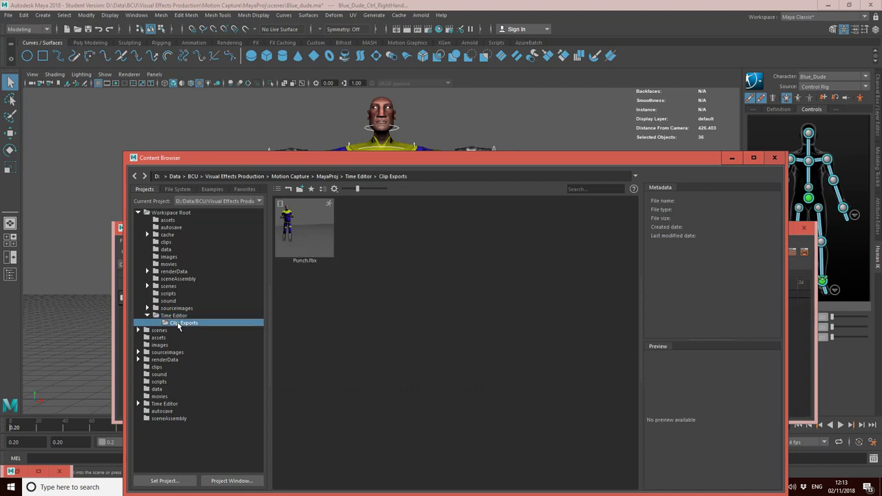
click(316, 240)
drag(435, 158, 826, 147)
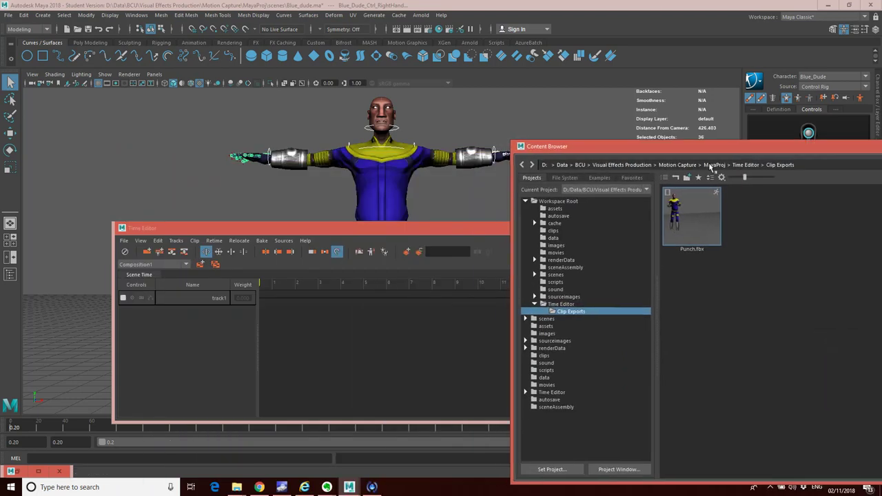
Drop Punch.fbx onto track1 and accept the default namespace to create Punch_Take_001.
drag(693, 225, 321, 297)
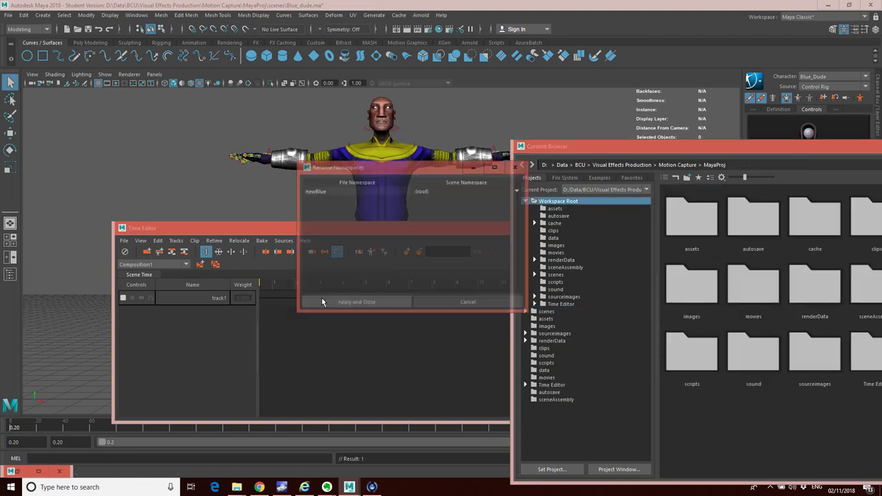
click(363, 303)
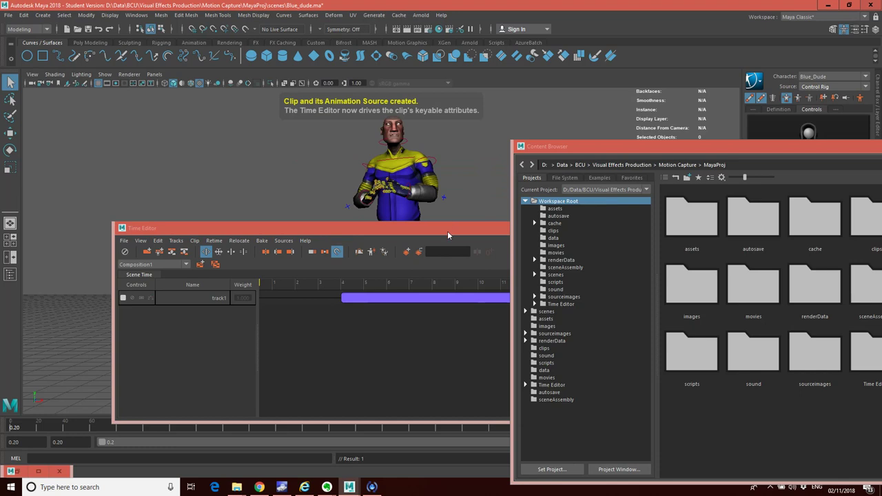
drag(447, 231, 355, 258)
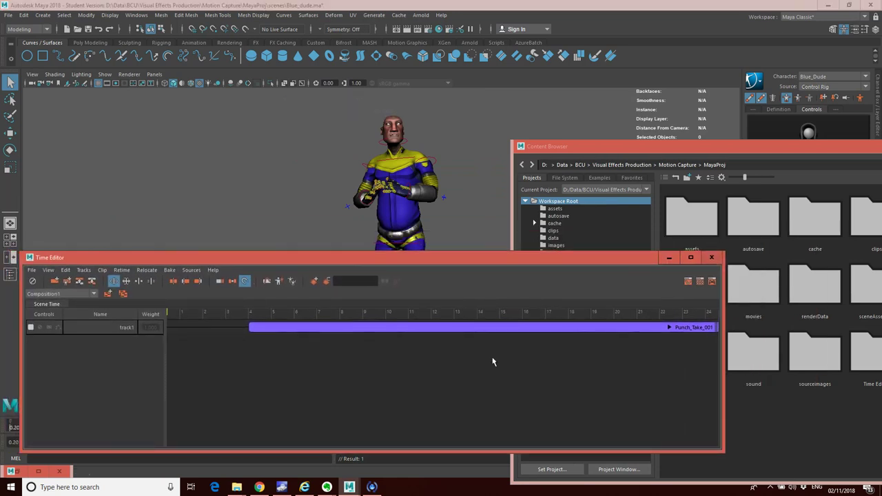
Bring the clip into view on the timeline and slide Punch_Take_001 left to frame 0.
scroll(502, 359, down, 6)
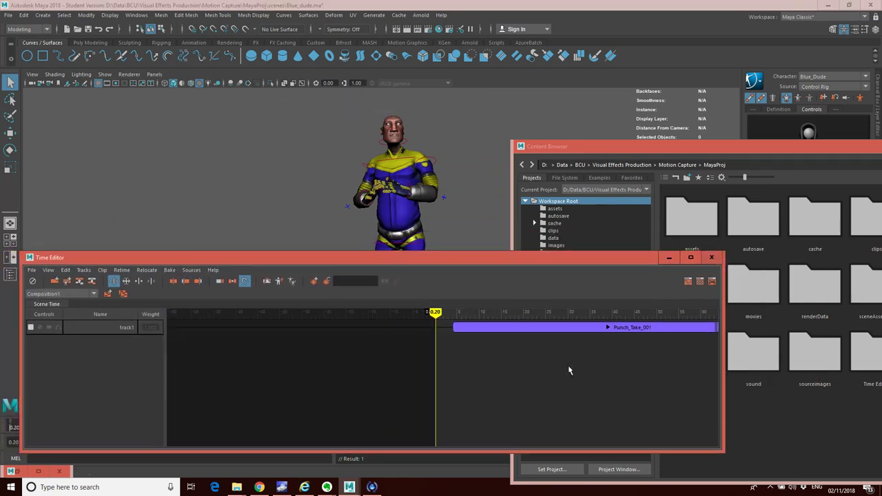
alt+middle_drag(570, 369, 390, 346)
scroll(441, 355, down, 4)
alt+middle_drag(455, 364, 313, 348)
drag(281, 329, 295, 315)
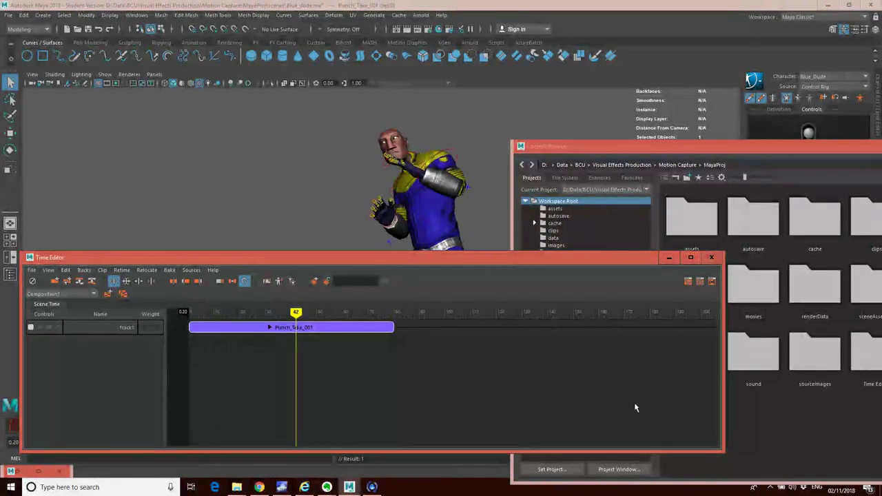